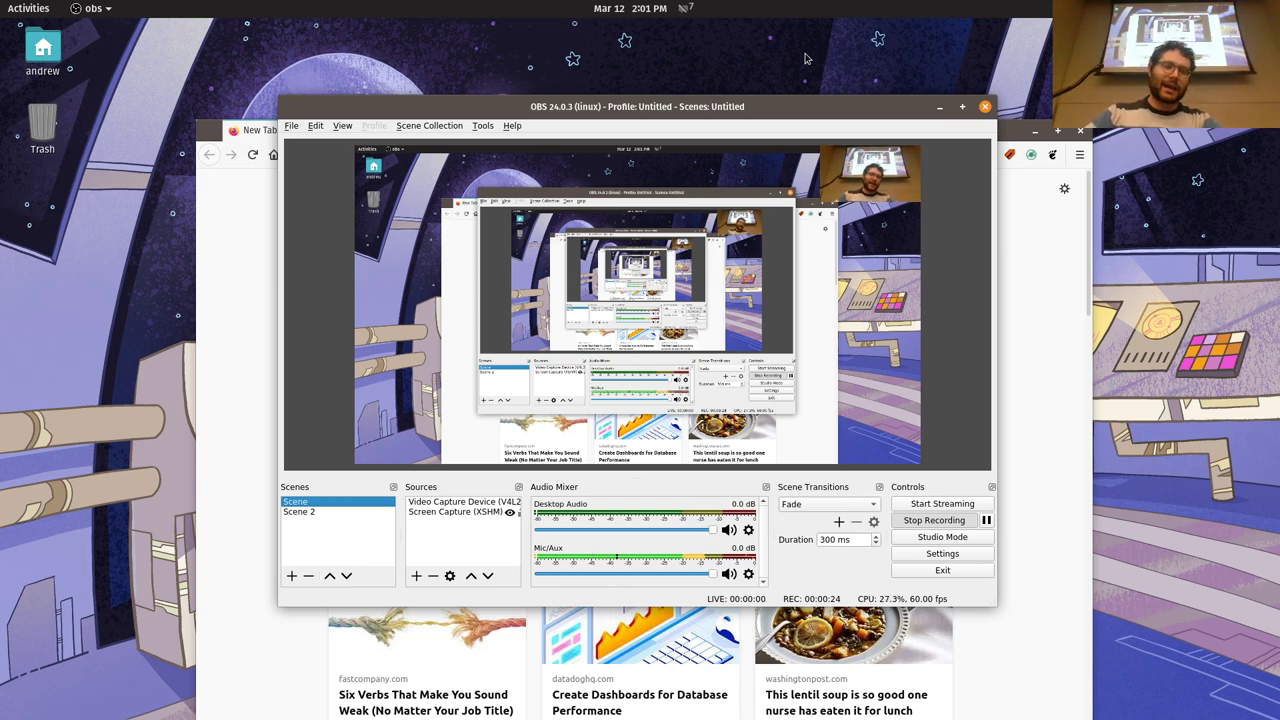
Step: Move the Firefox window nearer the upper-left corner of the desktop and bring the OBS window to the front
{"action": "left_click", "coordinate": [262, 222]}
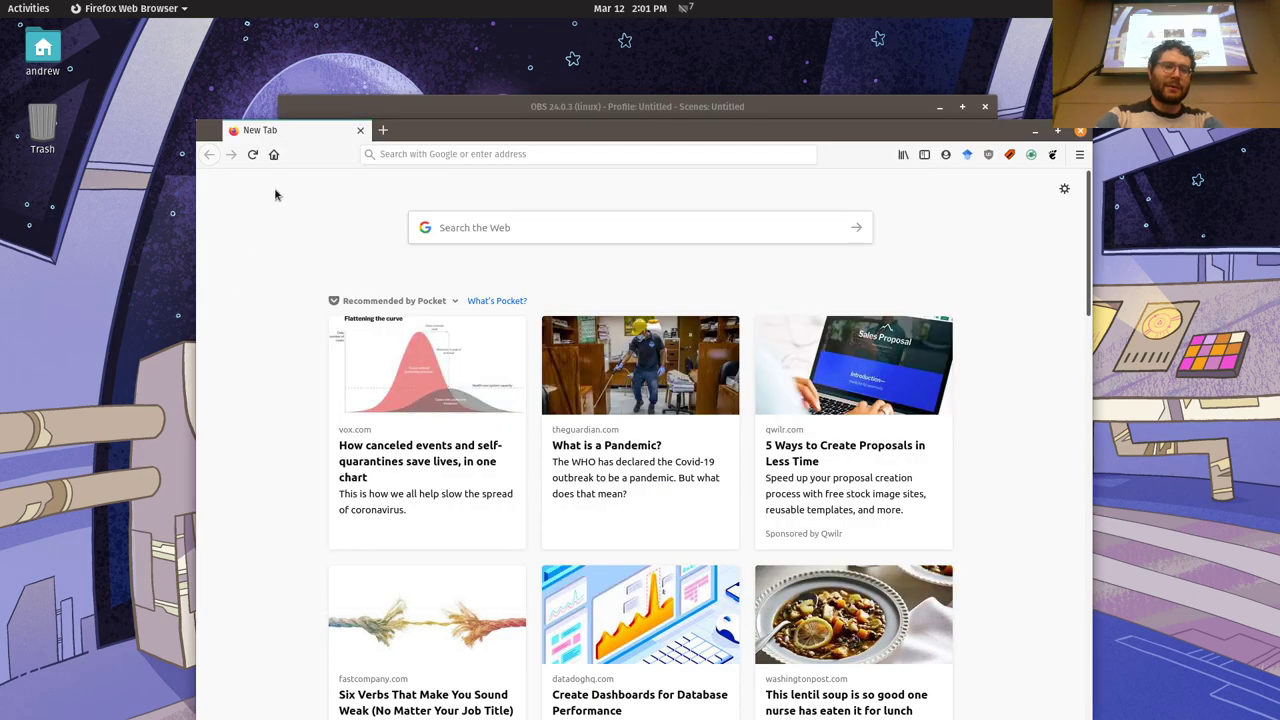
{"action": "left_click_drag", "start_coordinate": [415, 144], "coordinate": [368, 65]}
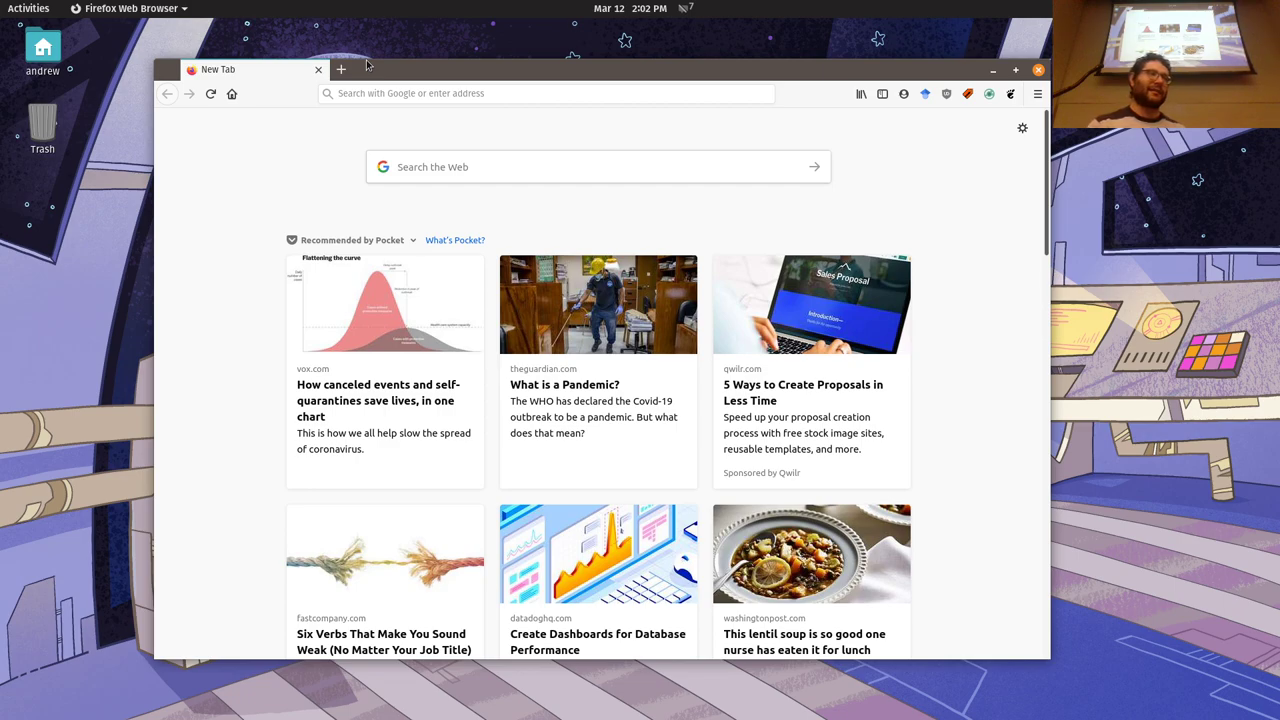
{"action": "key", "text": "super"}
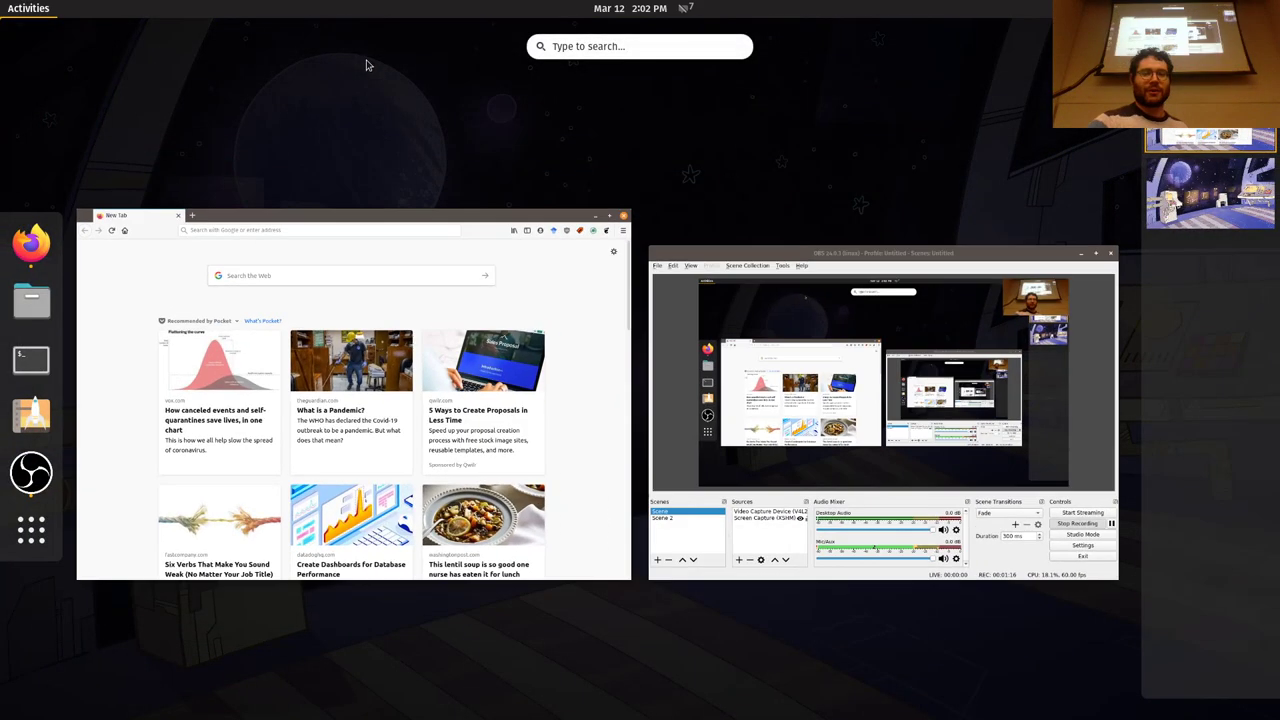
{"action": "left_click", "coordinate": [760, 252]}
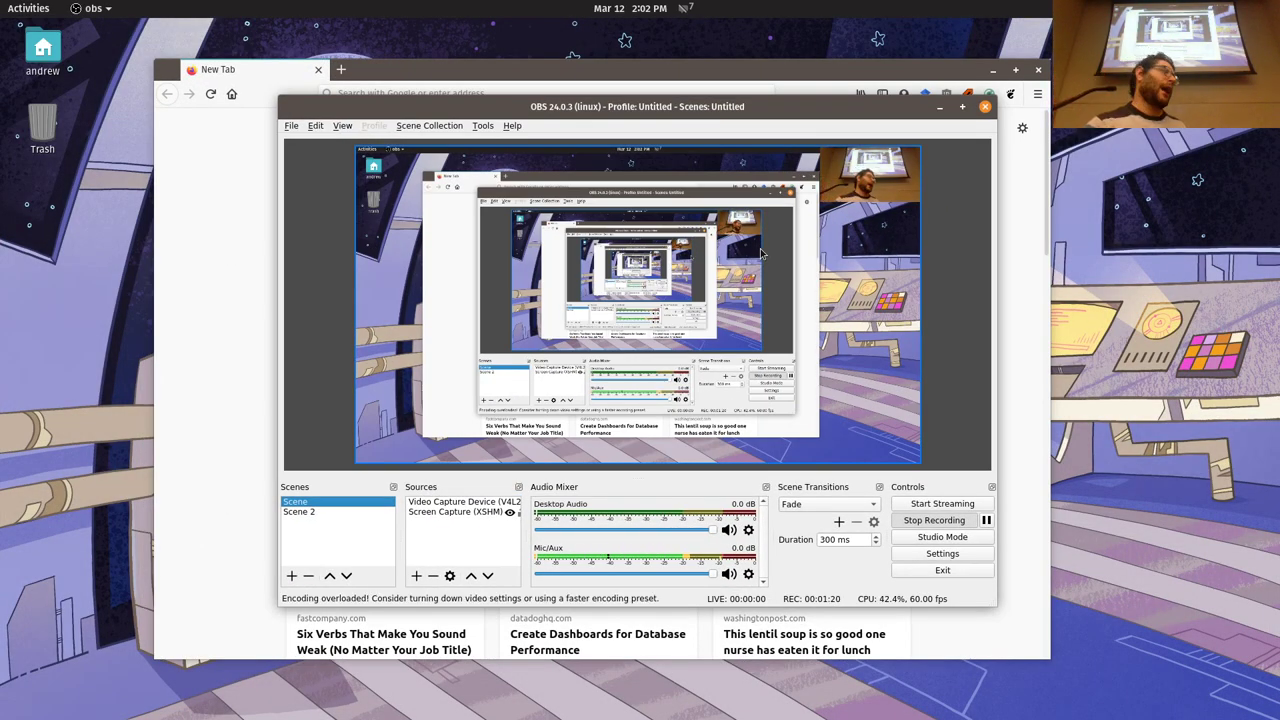
Step: Switch to Firefox, open youtube.com and maximize the browser window
{"action": "left_click", "coordinate": [403, 90]}
{"action": "type", "text": "youtube.com/"}
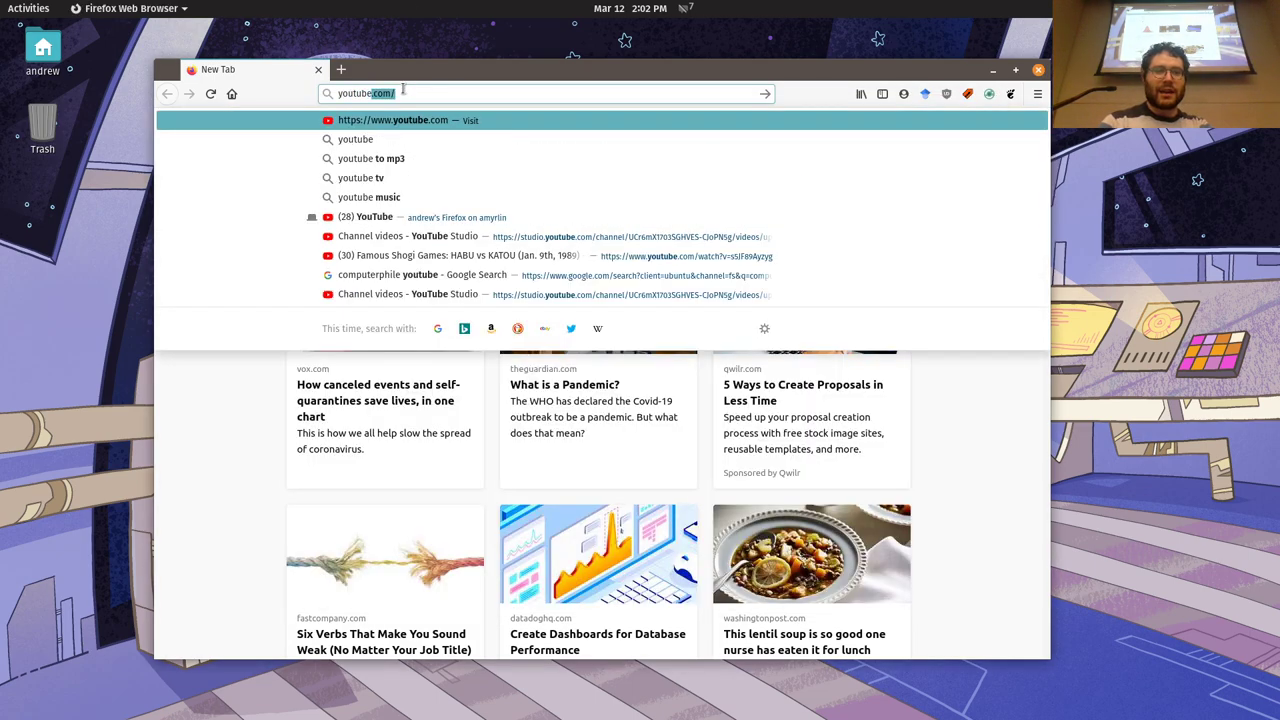
{"action": "key", "text": "Return"}
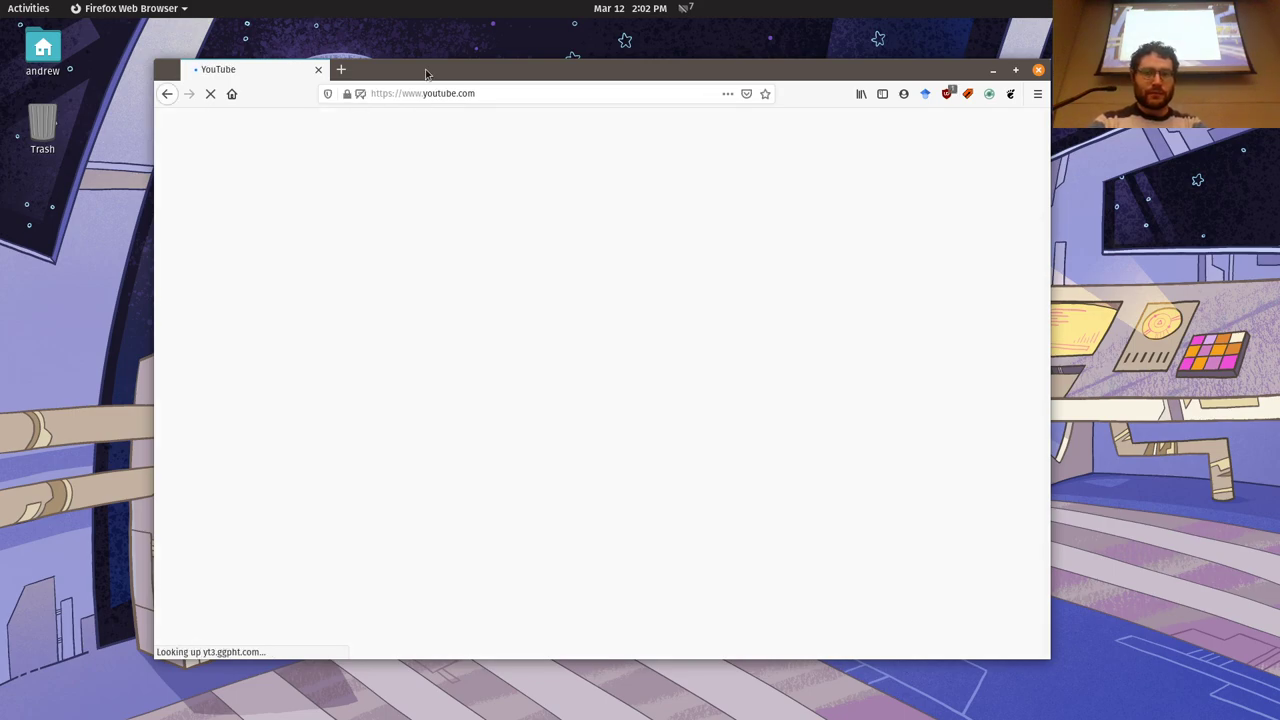
{"action": "double_click", "coordinate": [425, 72]}
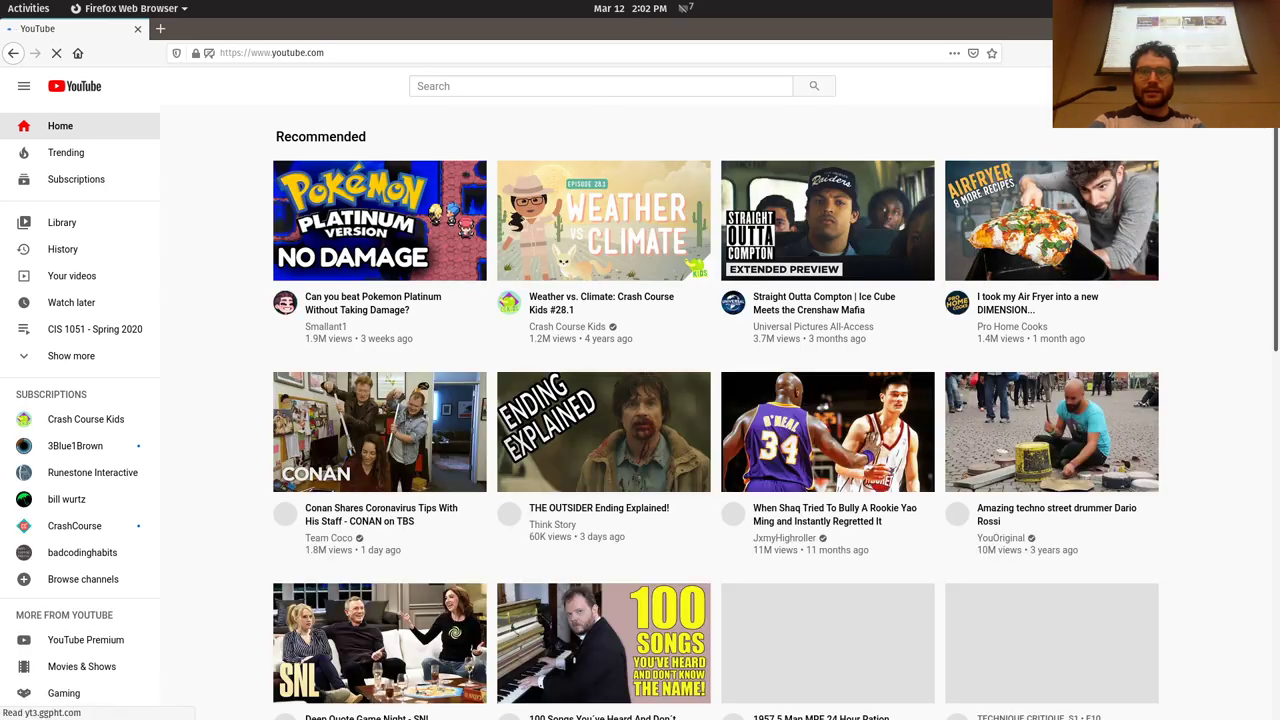
Step: Open the YouTube account's Library page
{"action": "left_click", "coordinate": [1236, 86]}
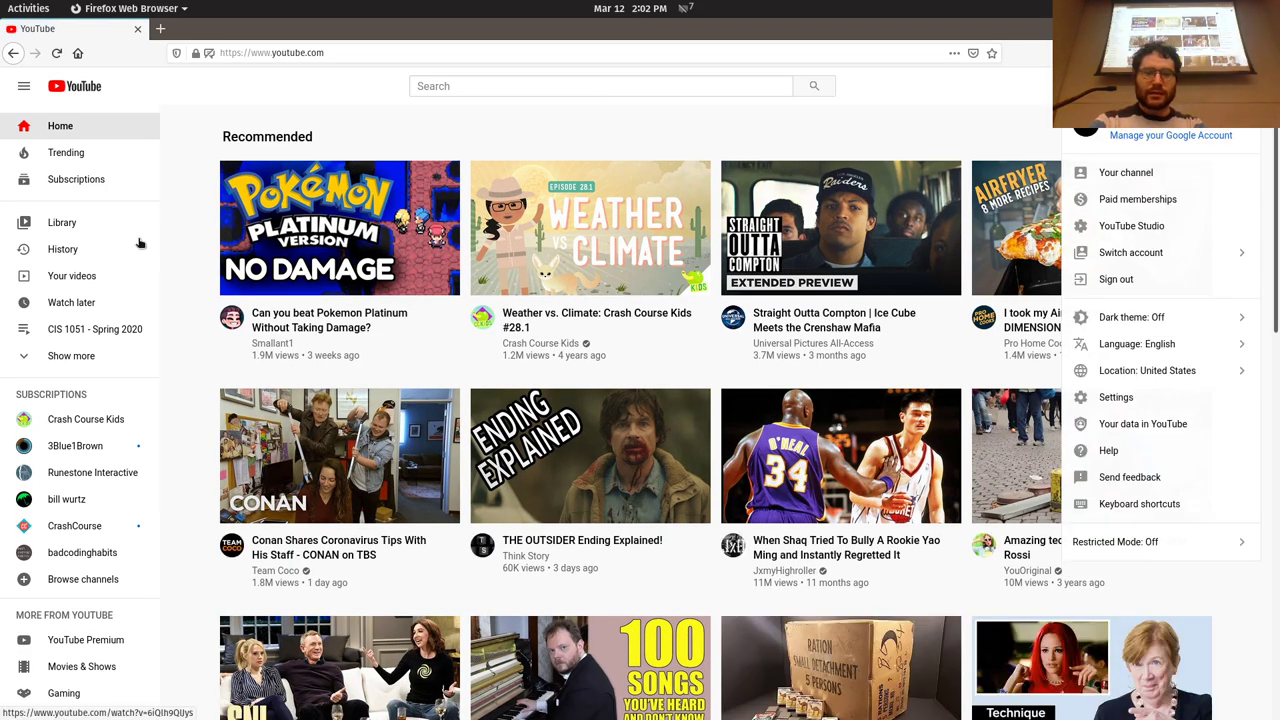
{"action": "left_click", "coordinate": [321, 103]}
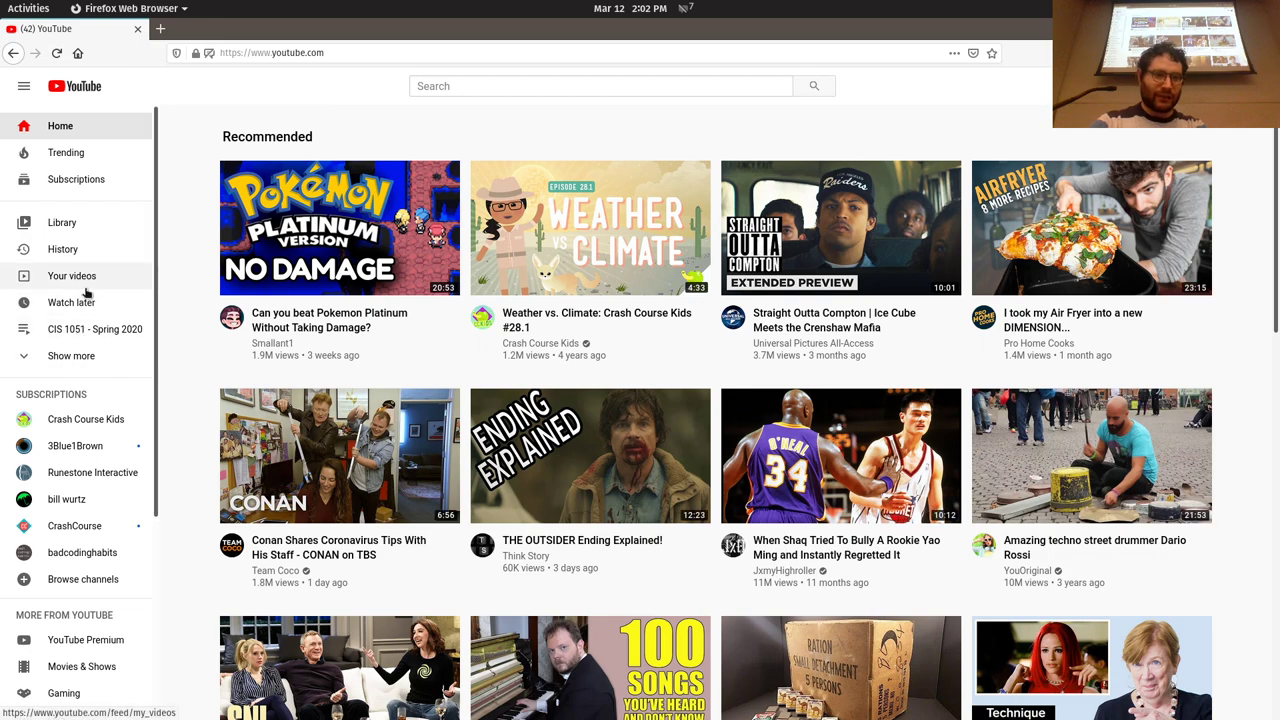
{"action": "left_click", "coordinate": [60, 355]}
{"action": "left_click", "coordinate": [84, 225]}
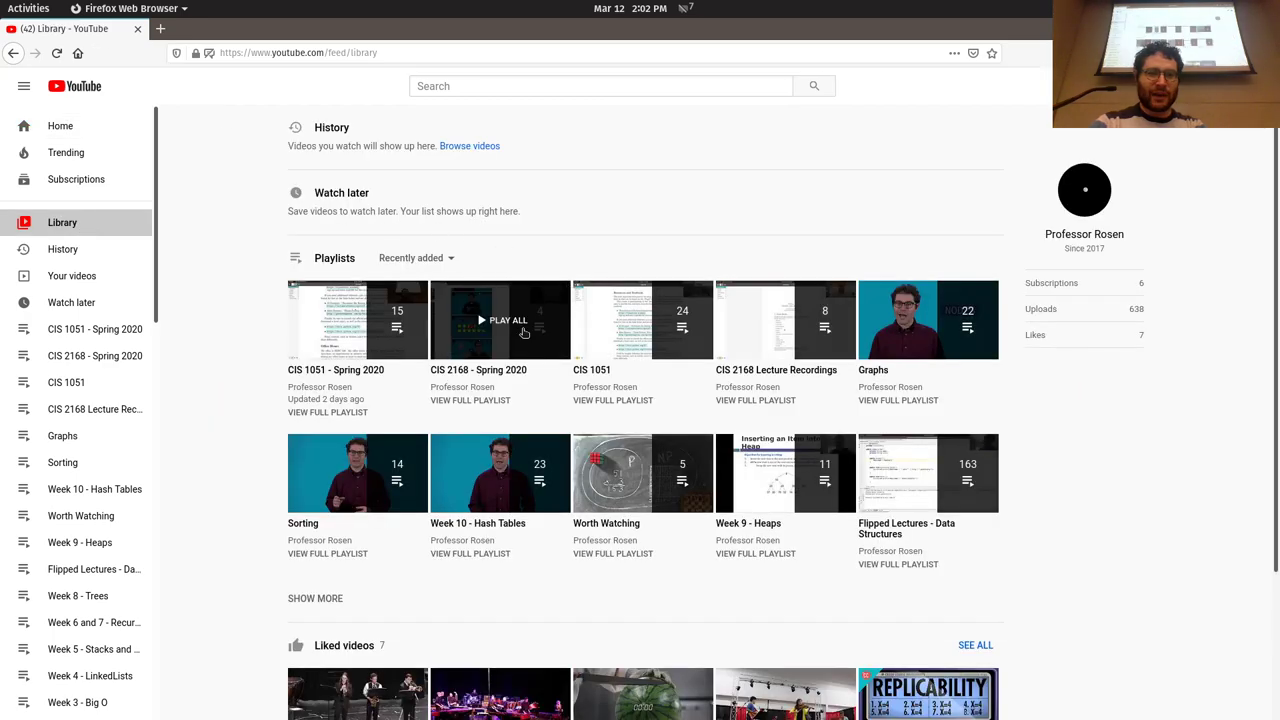
Step: Show more of the playlists in the Library and open the account's channel page in a new tab
{"action": "scroll", "coordinate": [483, 457], "scroll_direction": "down", "scroll_amount": 2}
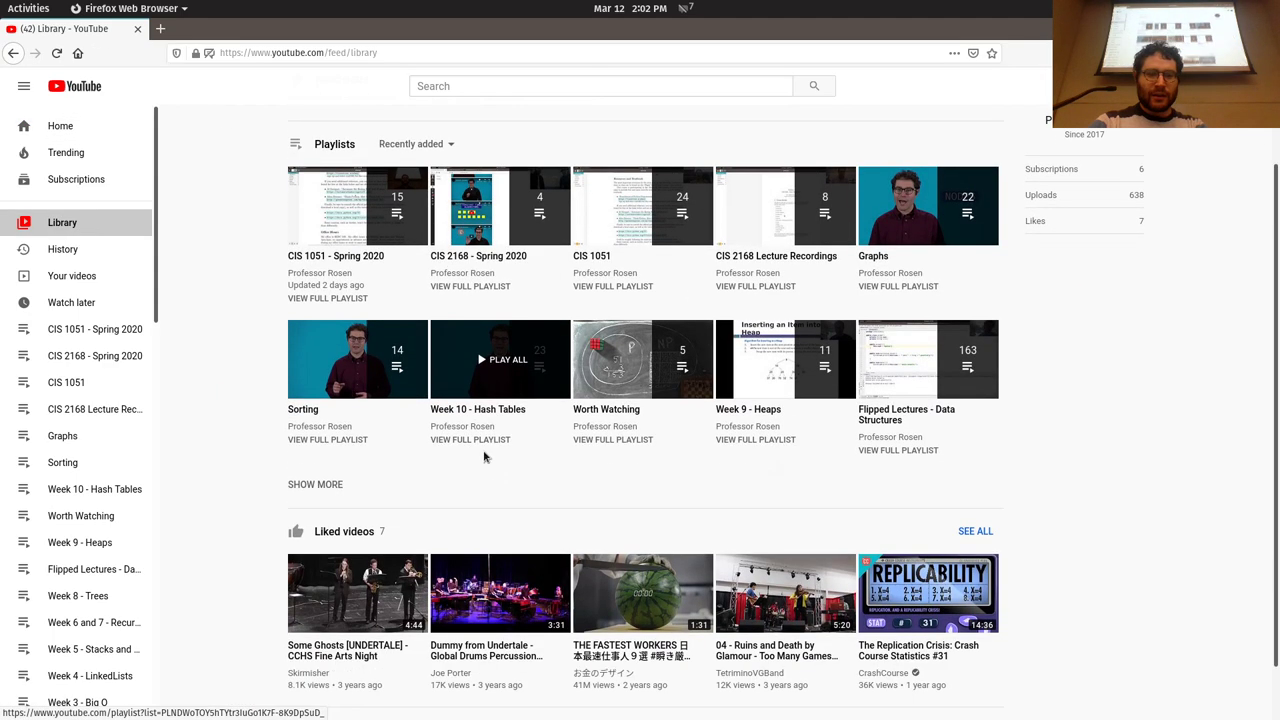
{"action": "left_click", "coordinate": [318, 484]}
{"action": "middle_click", "coordinate": [890, 437]}
{"action": "left_click", "coordinate": [265, 30]}
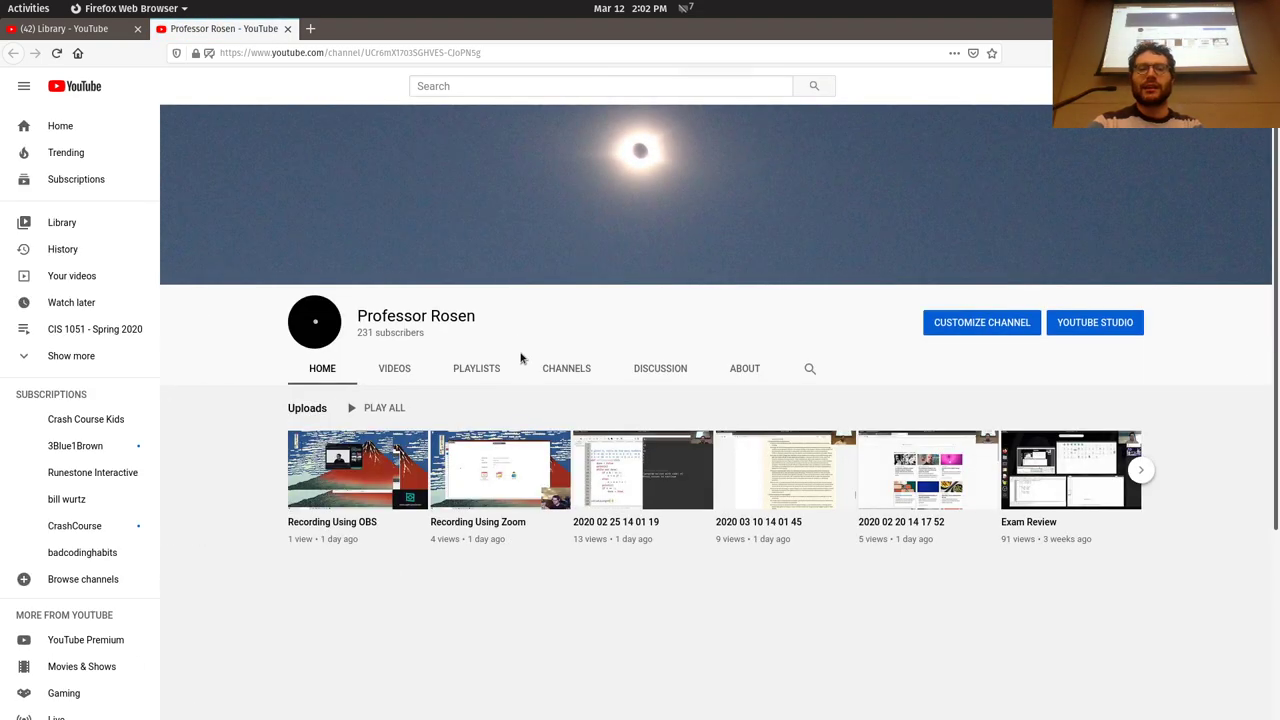
Step: Open the channel's created playlists and look through the whole collection
{"action": "left_click", "coordinate": [1140, 472]}
{"action": "left_click", "coordinate": [1137, 482]}
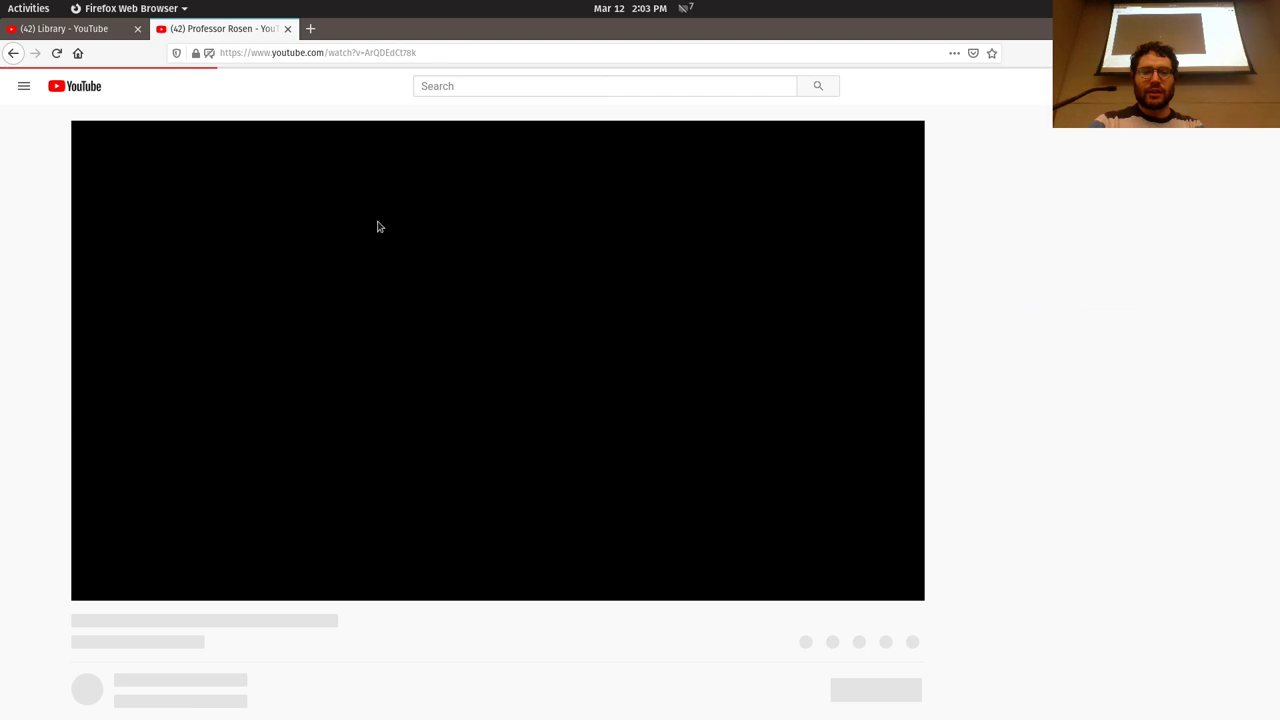
{"action": "left_click", "coordinate": [12, 53]}
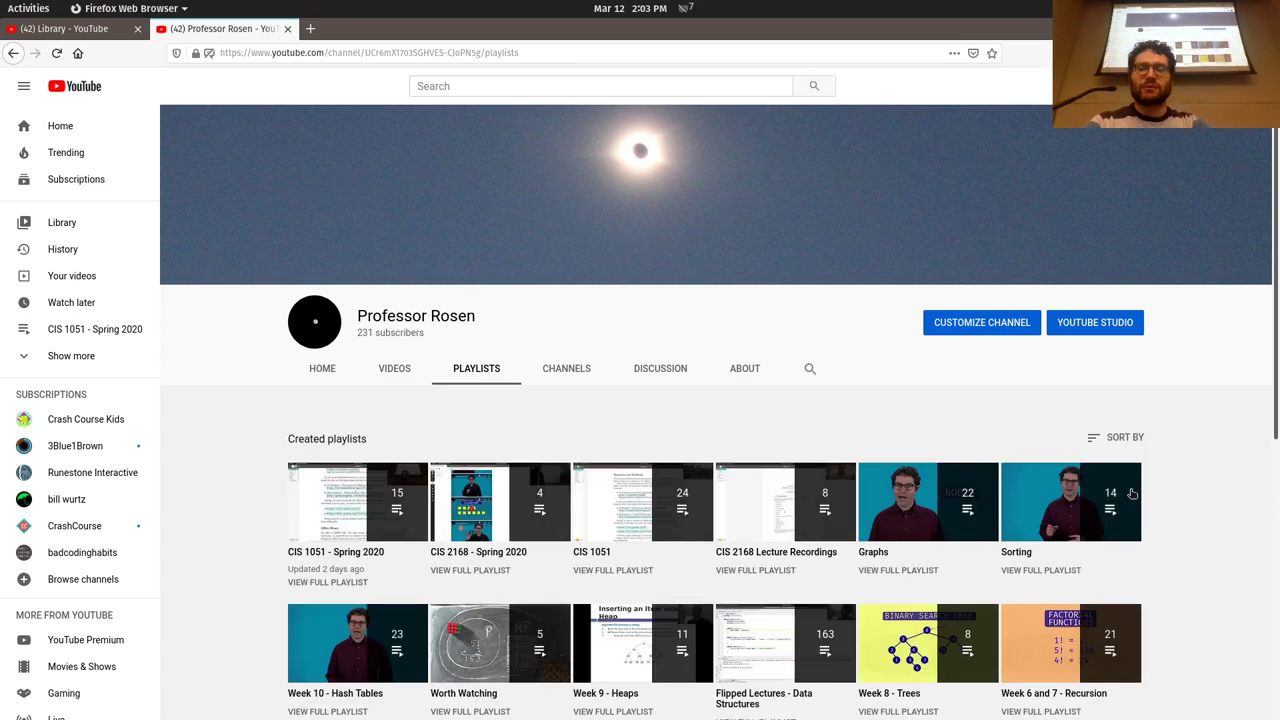
{"action": "scroll", "coordinate": [928, 345], "scroll_direction": "down", "scroll_amount": 5}
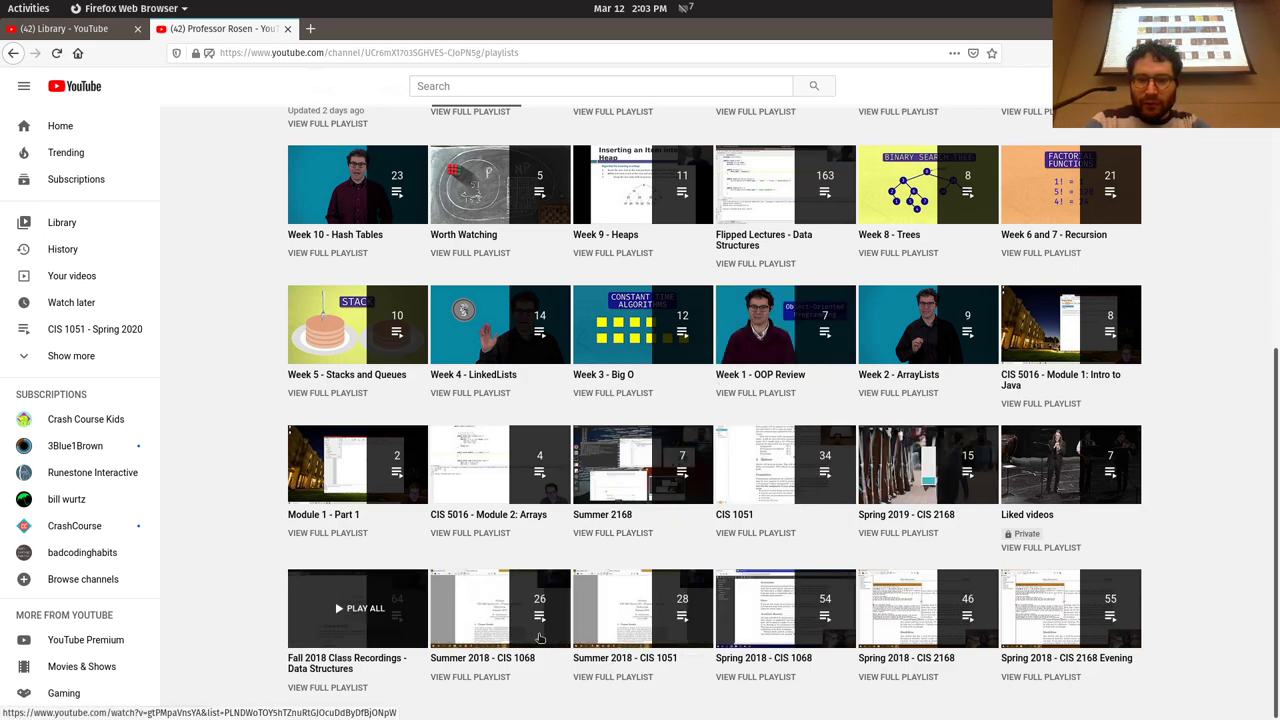
{"action": "scroll", "coordinate": [542, 585], "scroll_direction": "up", "scroll_amount": 3}
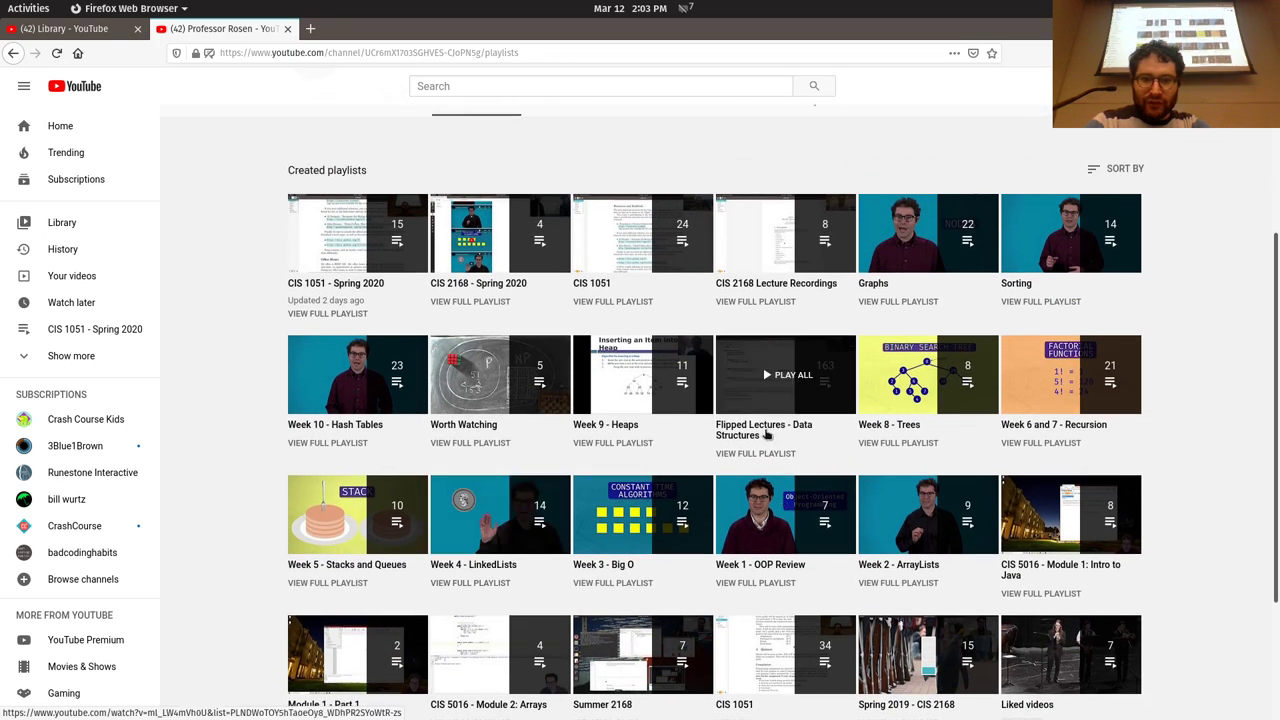
Step: View "CIS 2168 - Lists and Why Generics Are a Thing" from the Flipped Lectures - Data Structures playlist in a new tab, and close that tab
{"action": "middle_click", "coordinate": [766, 432]}
{"action": "left_click", "coordinate": [375, 37]}
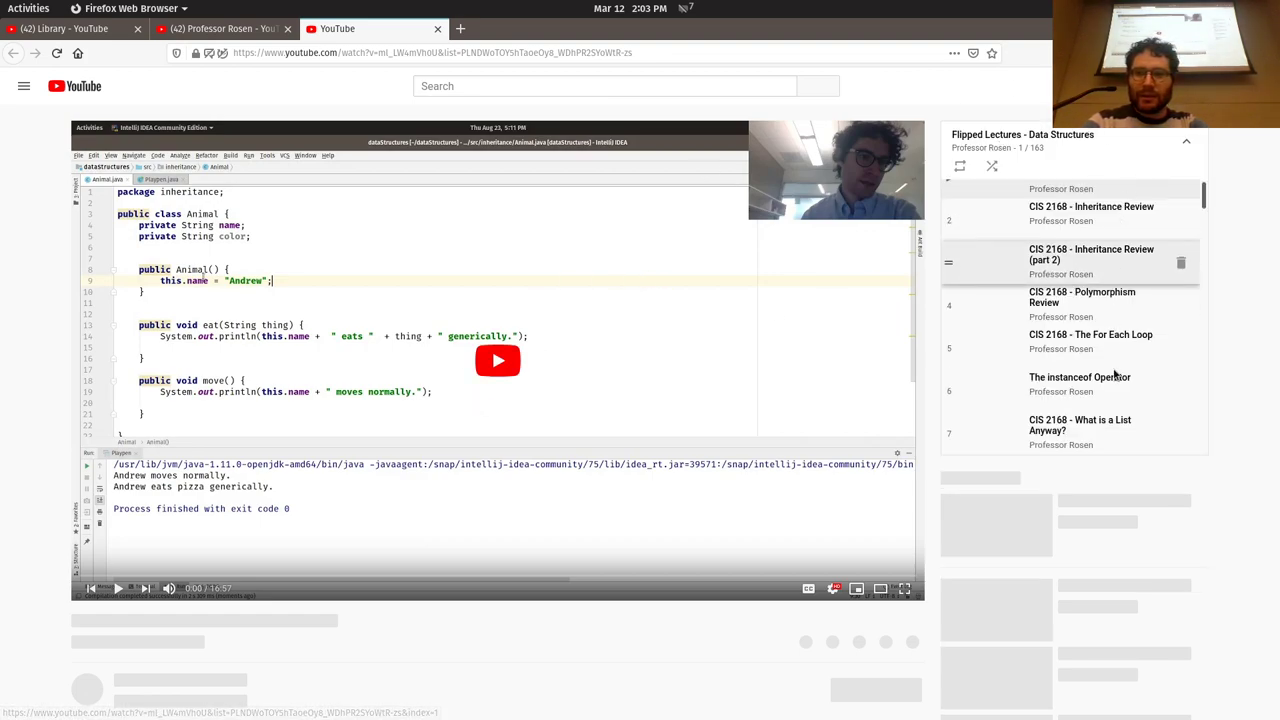
{"action": "scroll", "coordinate": [1078, 330], "scroll_direction": "down", "scroll_amount": 2}
{"action": "scroll", "coordinate": [1100, 320], "scroll_direction": "down", "scroll_amount": 3}
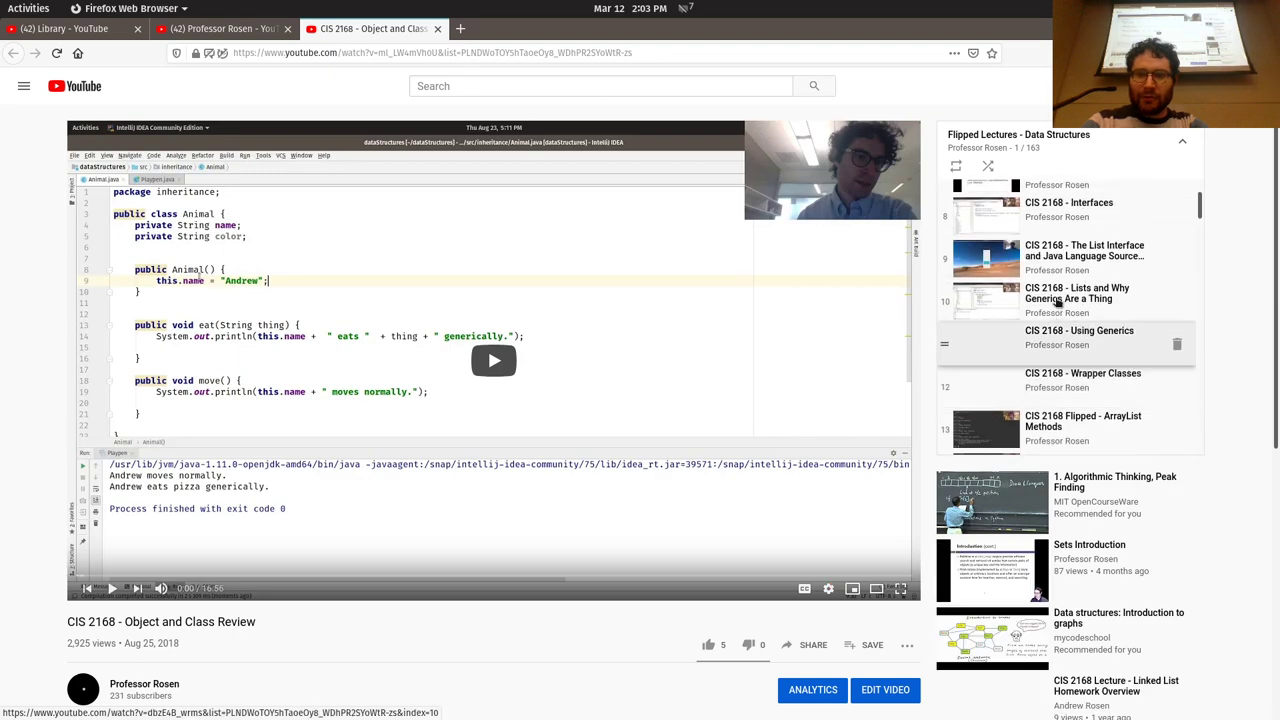
{"action": "left_click", "coordinate": [1057, 300]}
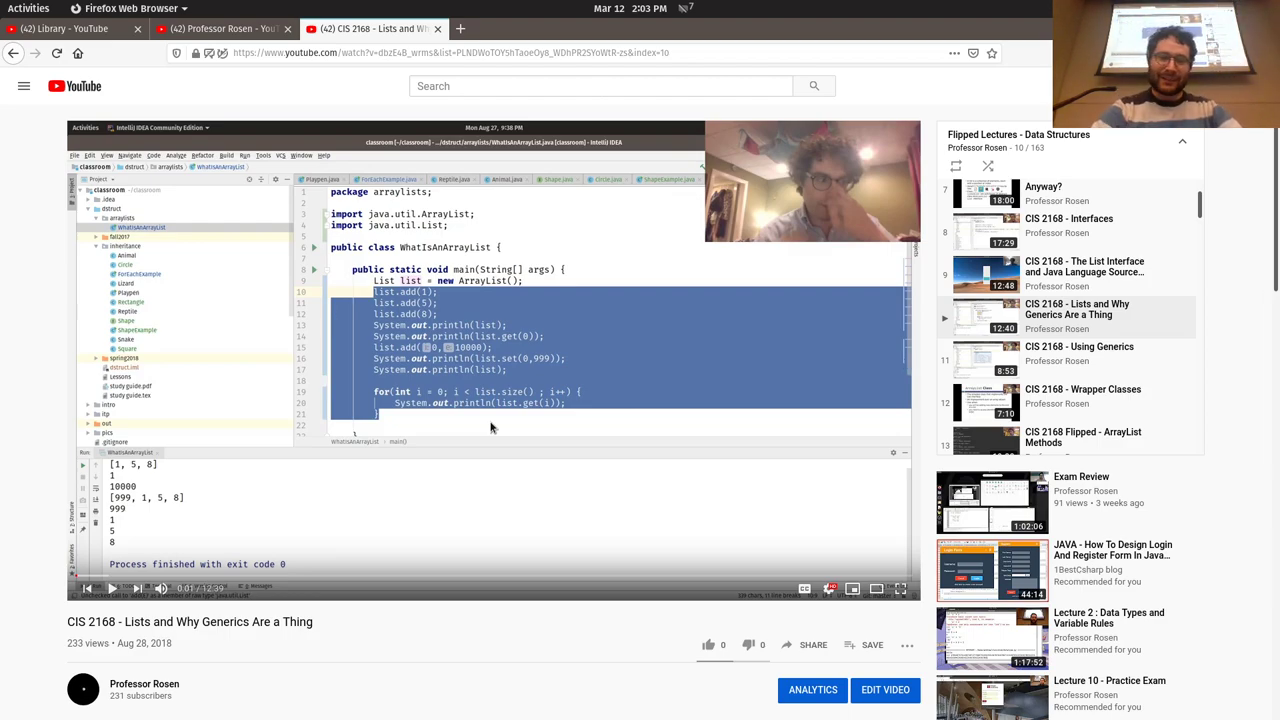
{"action": "middle_click", "coordinate": [374, 37]}
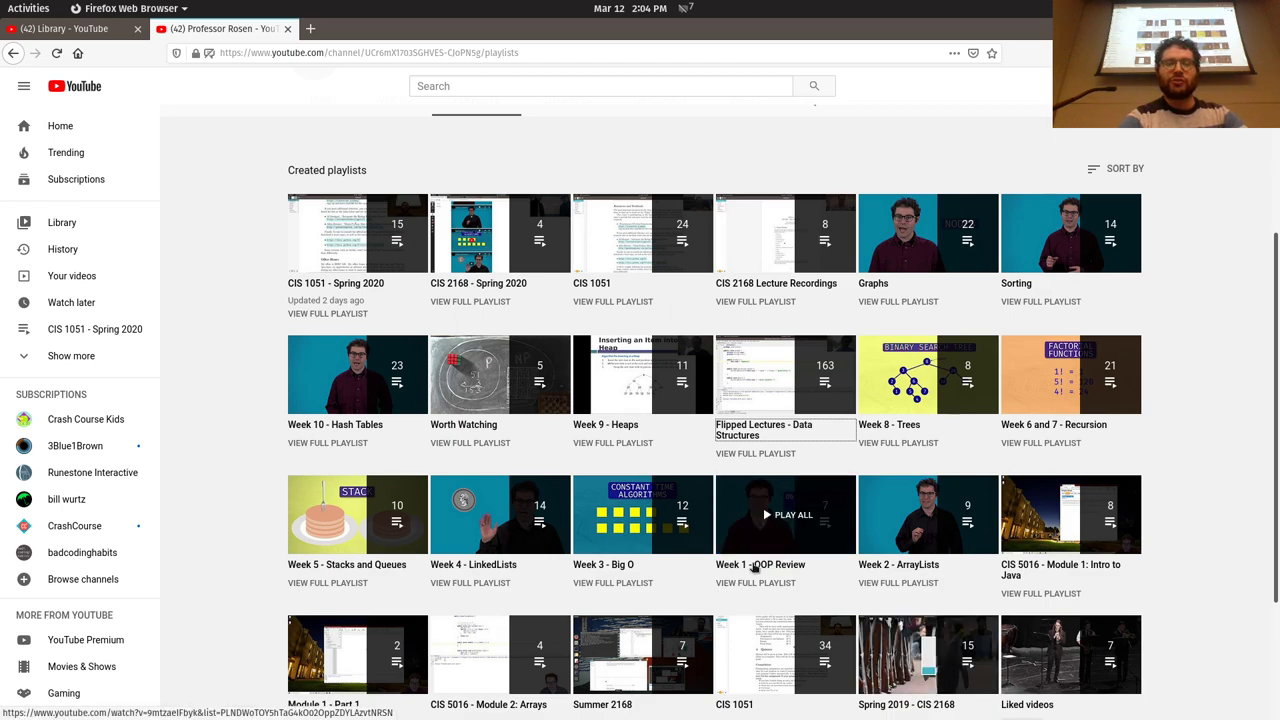
Step: Open the Week 1 - OOP Review playlist in a new tab, look through its videos and close the tab
{"action": "middle_click", "coordinate": [755, 566]}
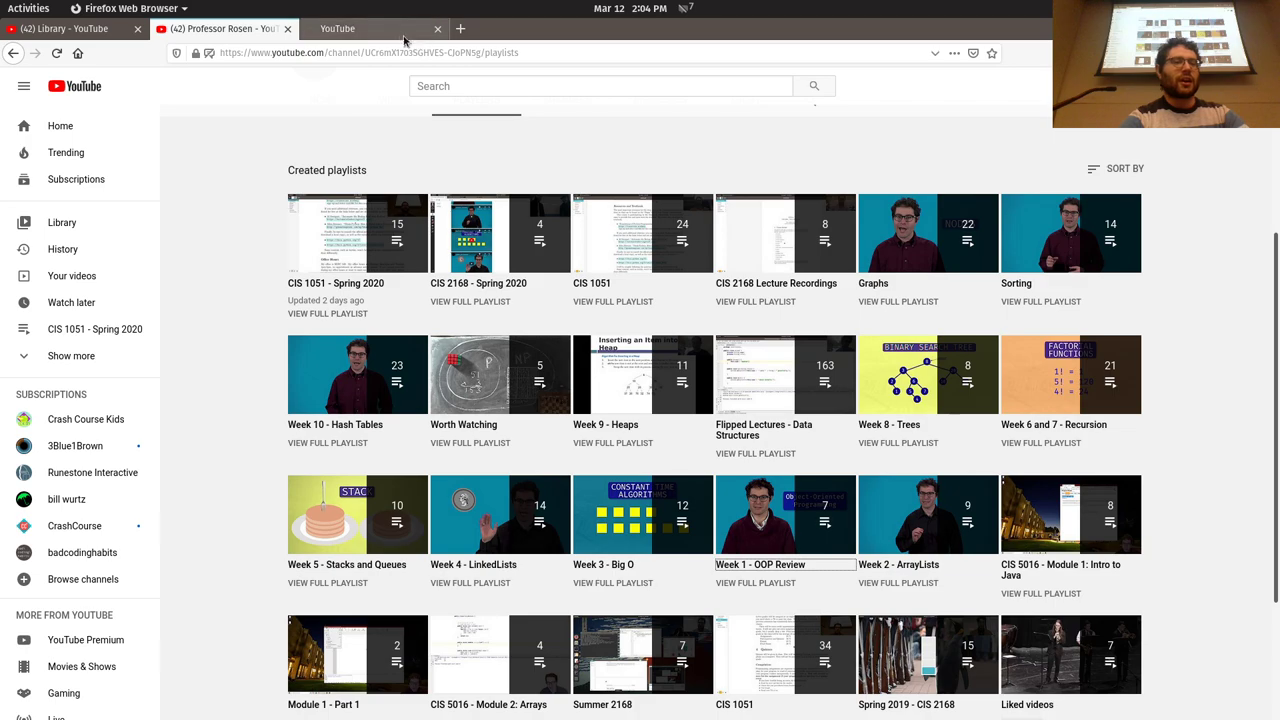
{"action": "left_click", "coordinate": [367, 36]}
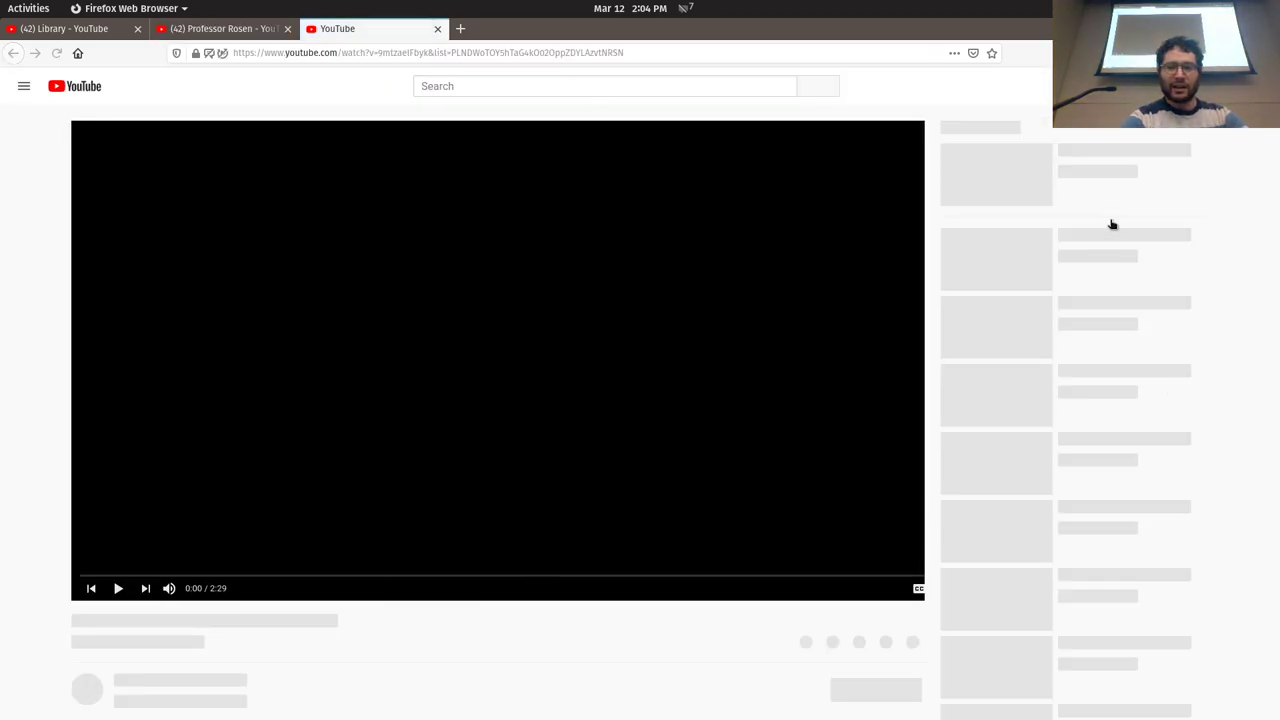
{"action": "scroll", "coordinate": [1092, 347], "scroll_direction": "down", "scroll_amount": 1}
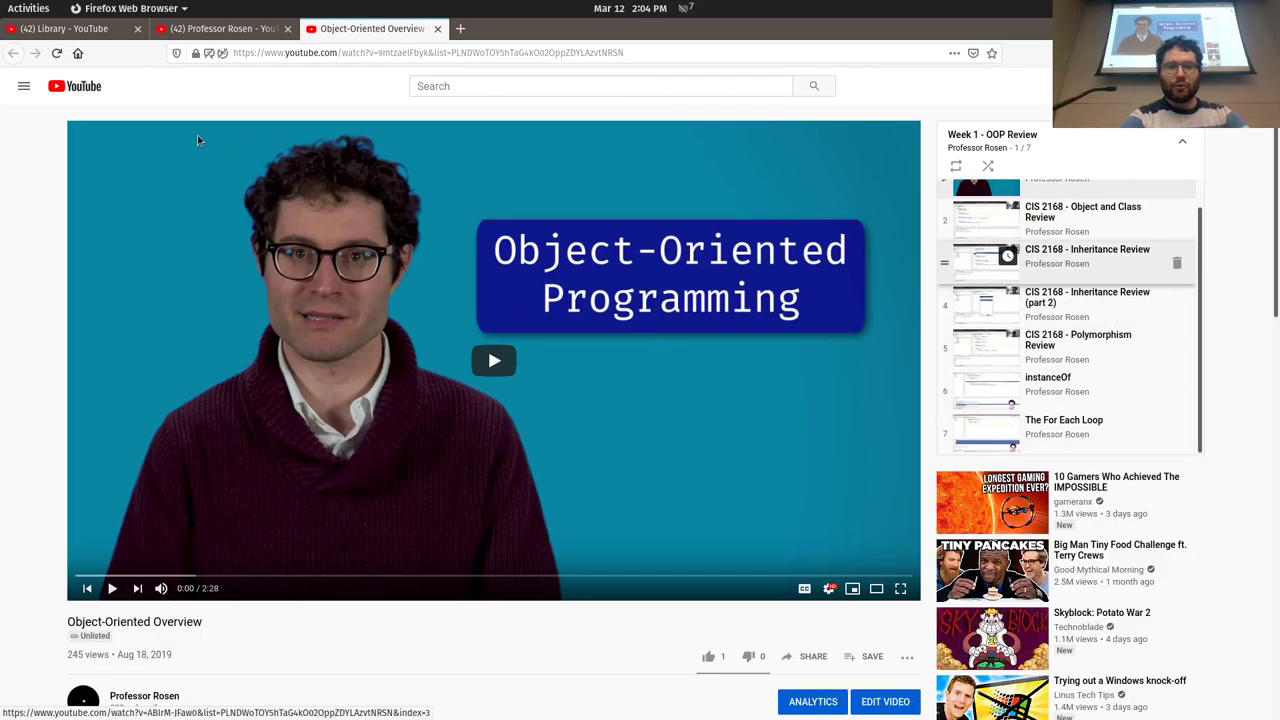
{"action": "middle_click", "coordinate": [340, 30]}
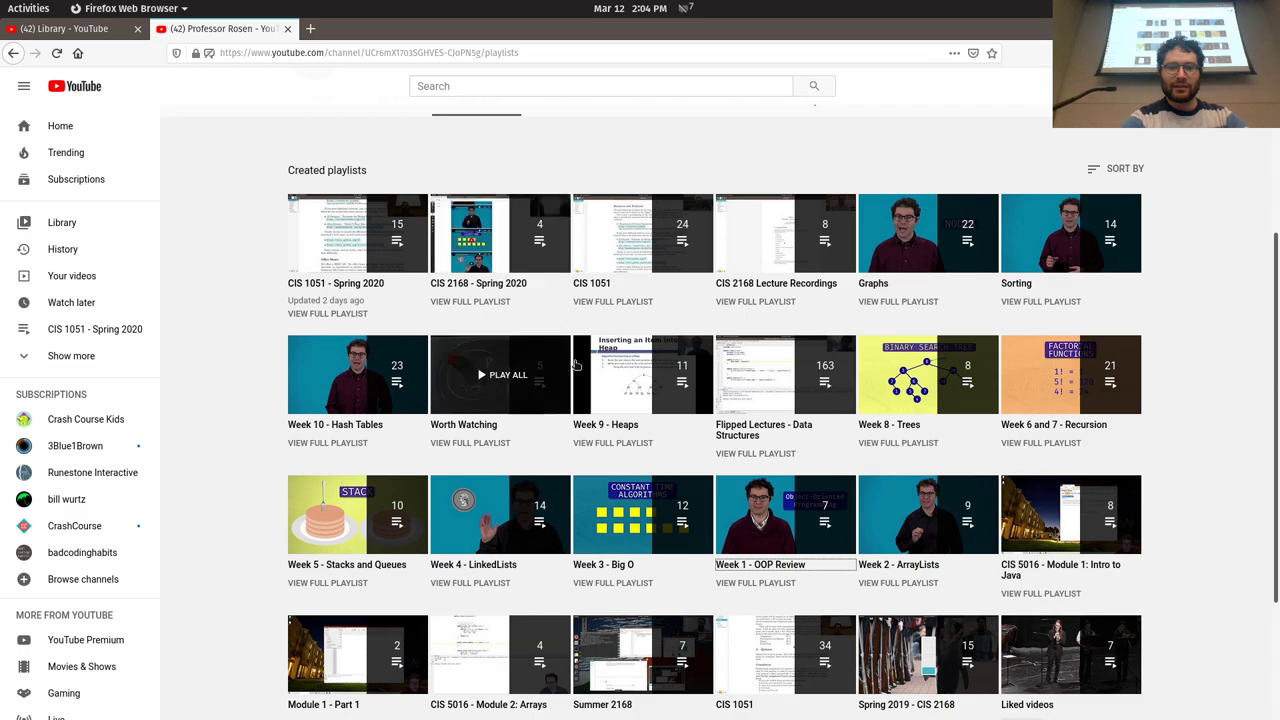
Step: Open the Week 4 - LinkedLists playlist in a new tab and view its LinkedList - getNode video in full screen briefly
{"action": "scroll", "coordinate": [765, 485], "scroll_direction": "down", "scroll_amount": 1}
{"action": "middle_click", "coordinate": [447, 526]}
{"action": "left_click", "coordinate": [373, 30]}
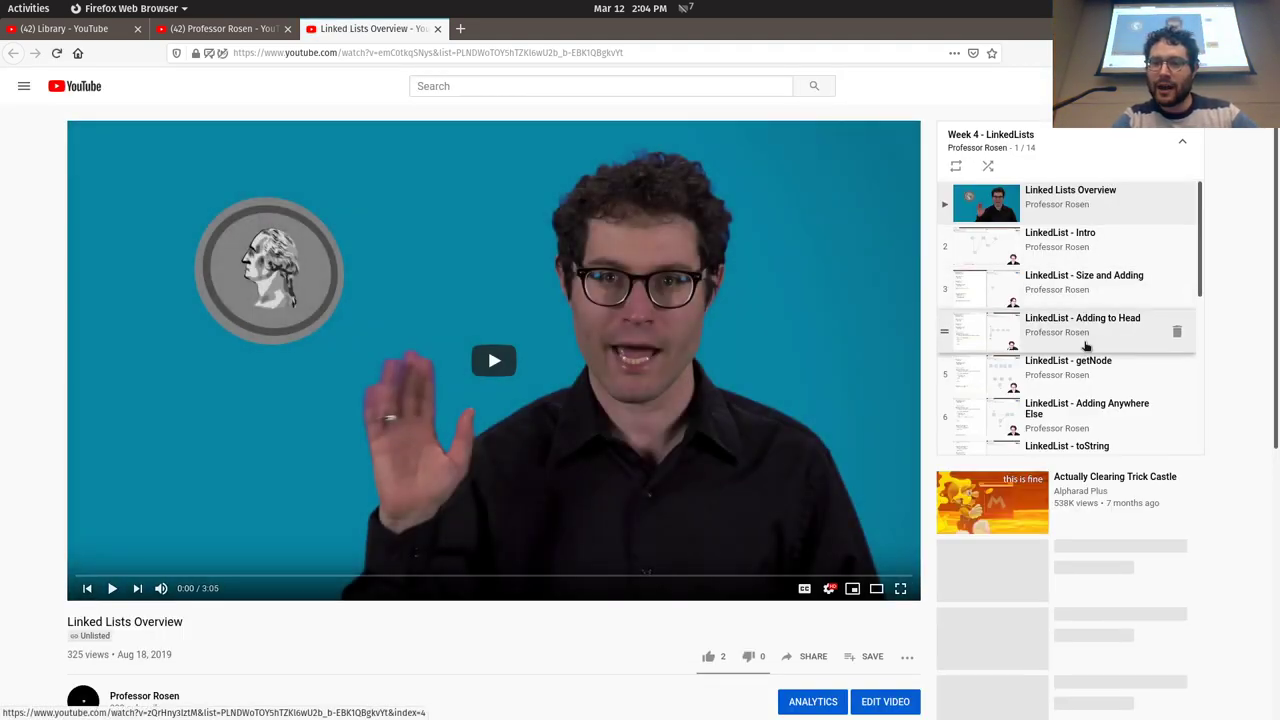
{"action": "scroll", "coordinate": [1090, 316], "scroll_direction": "down", "scroll_amount": 2}
{"action": "left_click", "coordinate": [1081, 309]}
{"action": "left_click", "coordinate": [709, 338]}
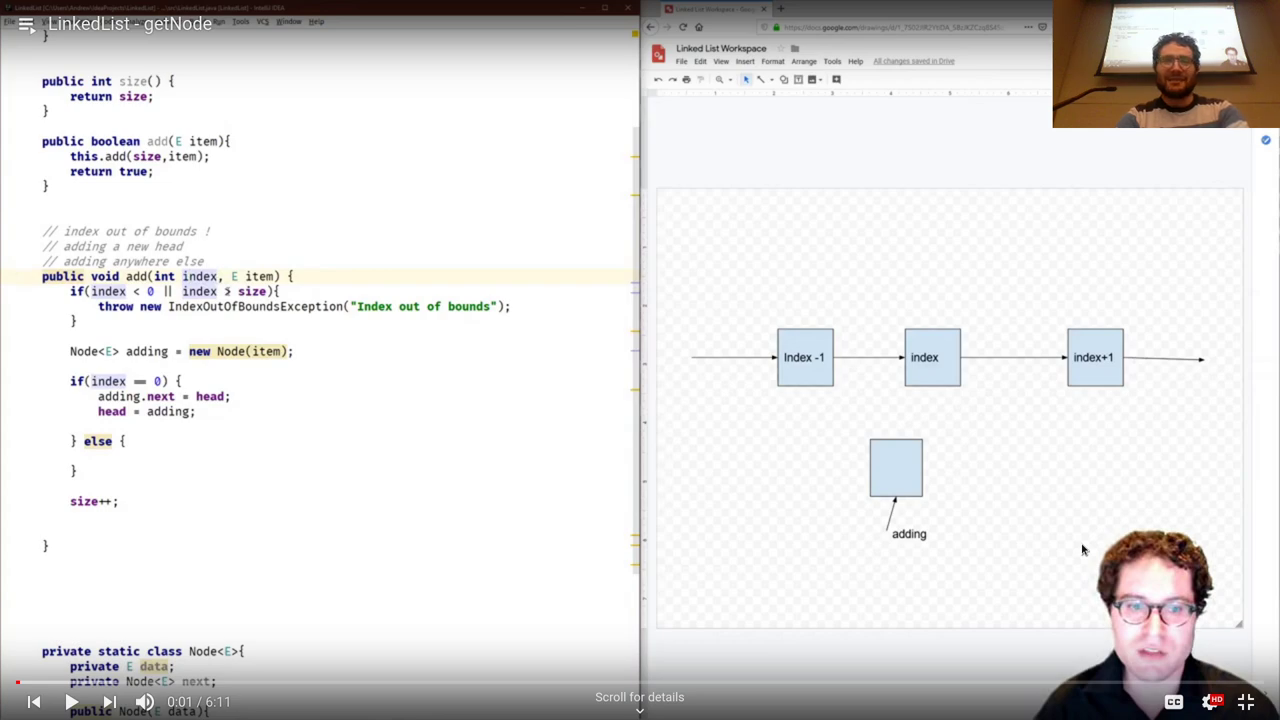
{"action": "key", "text": "Escape"}
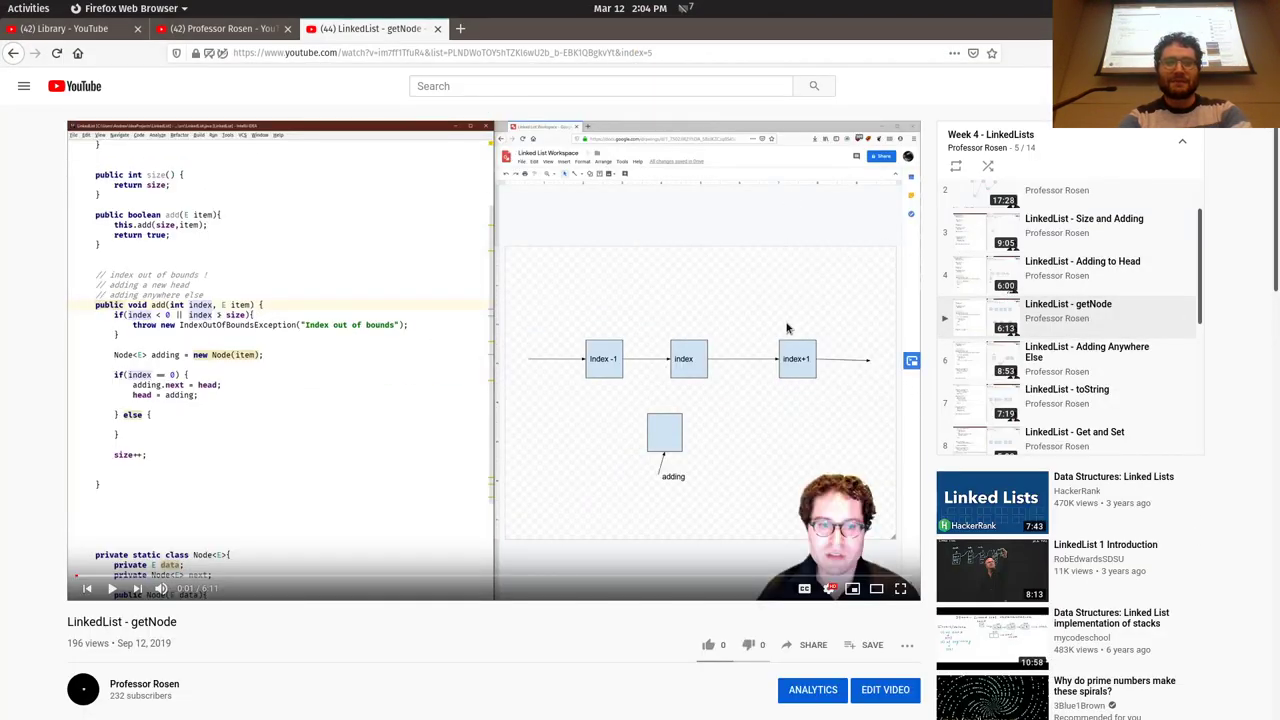
Step: Enlarge the page to 220% and examine the video titles and lengths in the Week 4 - LinkedLists playlist
{"action": "scroll", "coordinate": [436, 220], "scroll_direction": "down", "scroll_amount": 1}
{"action": "scroll", "coordinate": [526, 320], "scroll_direction": "up", "scroll_amount": 1}
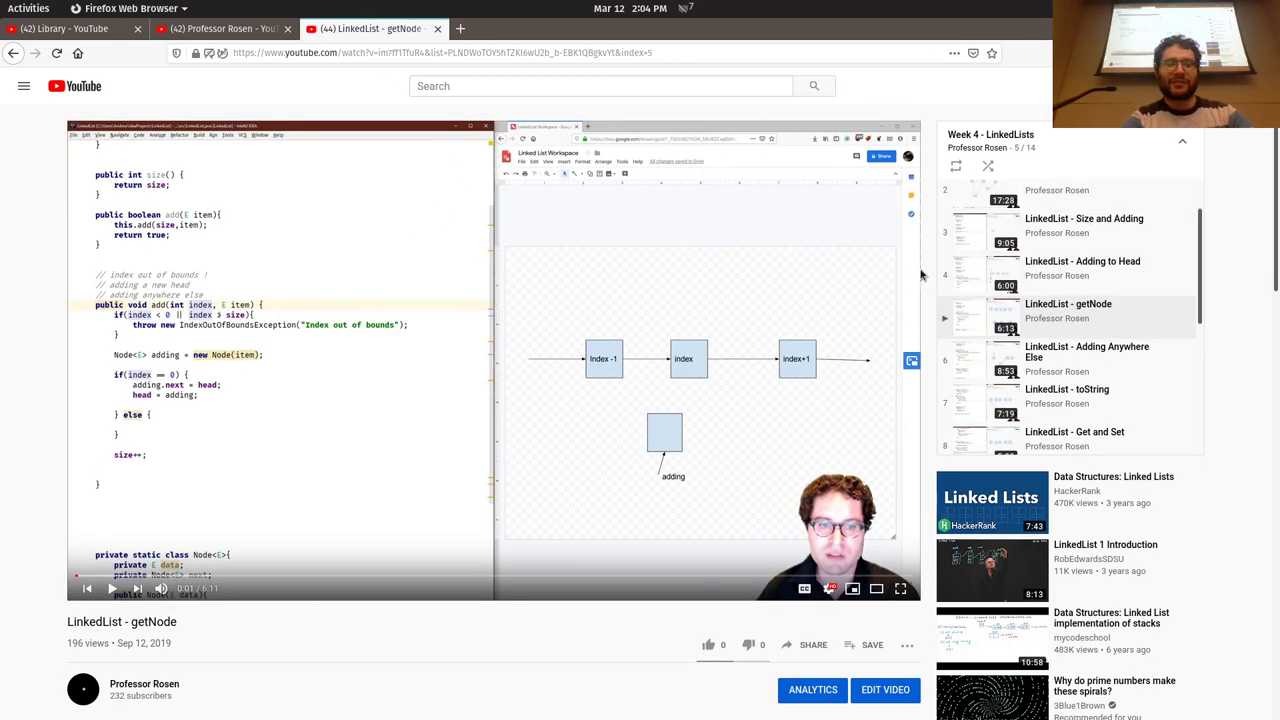
{"action": "scroll", "coordinate": [1100, 248], "scroll_direction": "up", "scroll_amount": 1}
{"action": "scroll", "coordinate": [1100, 250], "scroll_direction": "down", "scroll_amount": 1}
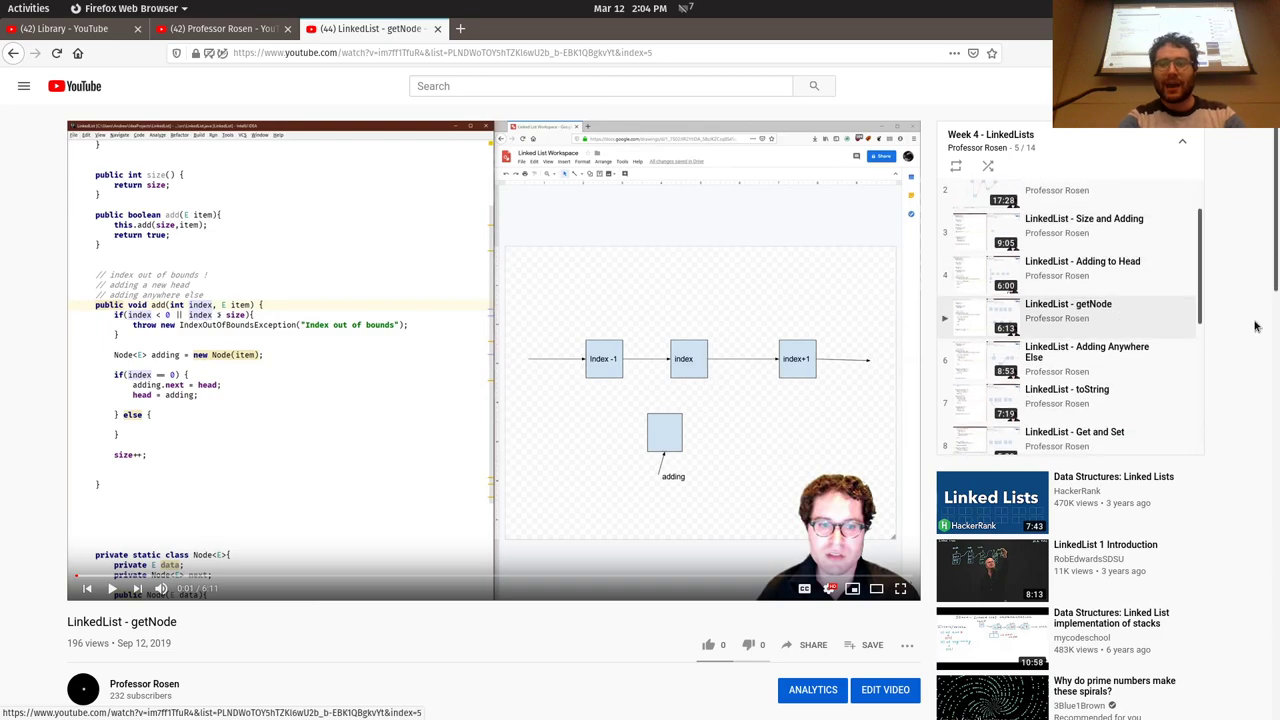
{"action": "scroll", "coordinate": [1205, 340], "scroll_direction": "up", "scroll_amount": 1}
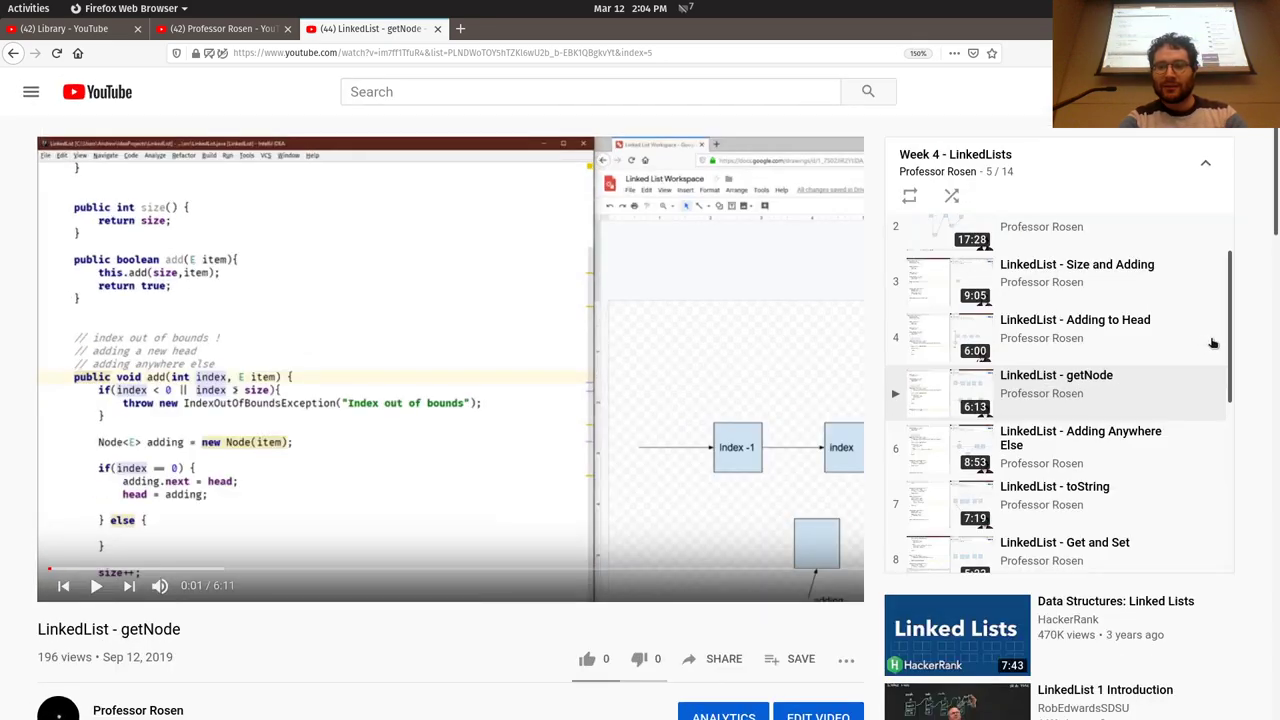
{"action": "scroll", "coordinate": [1180, 358], "scroll_direction": "up", "scroll_amount": 2}
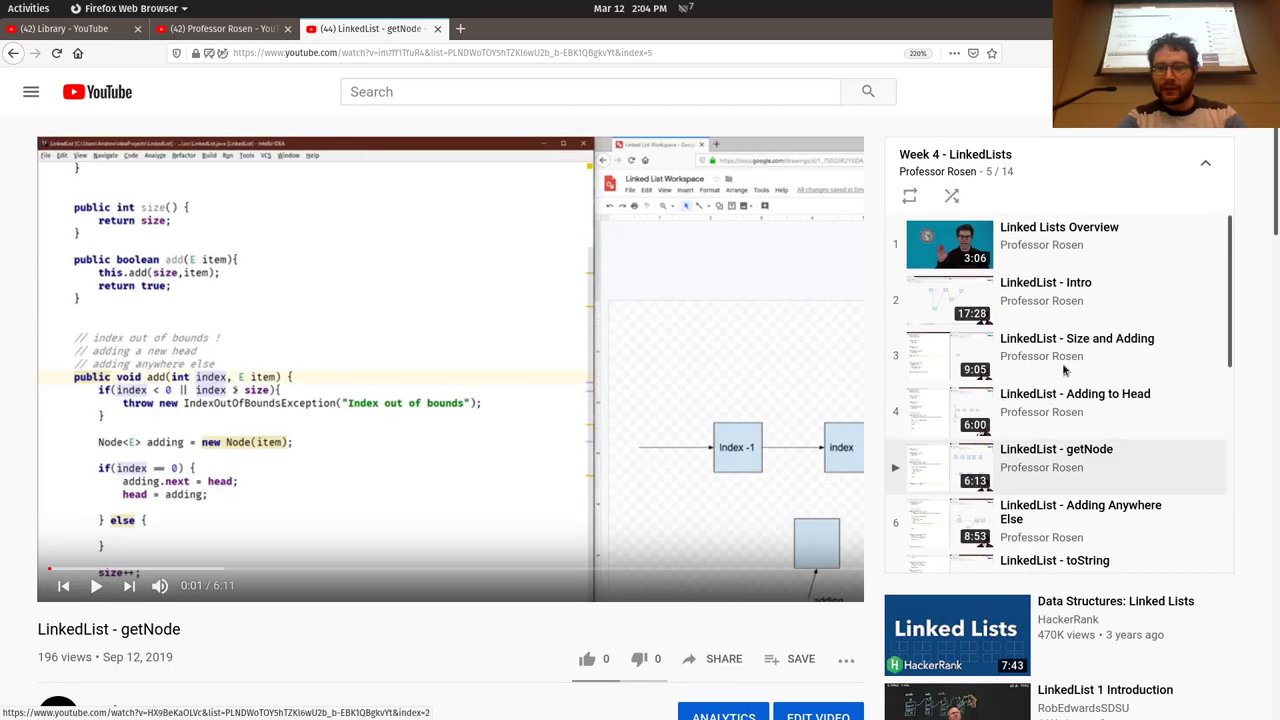
{"action": "scroll", "coordinate": [1100, 350], "scroll_direction": "up", "scroll_amount": 3}
{"action": "scroll", "coordinate": [1120, 360], "scroll_direction": "down", "scroll_amount": 5}
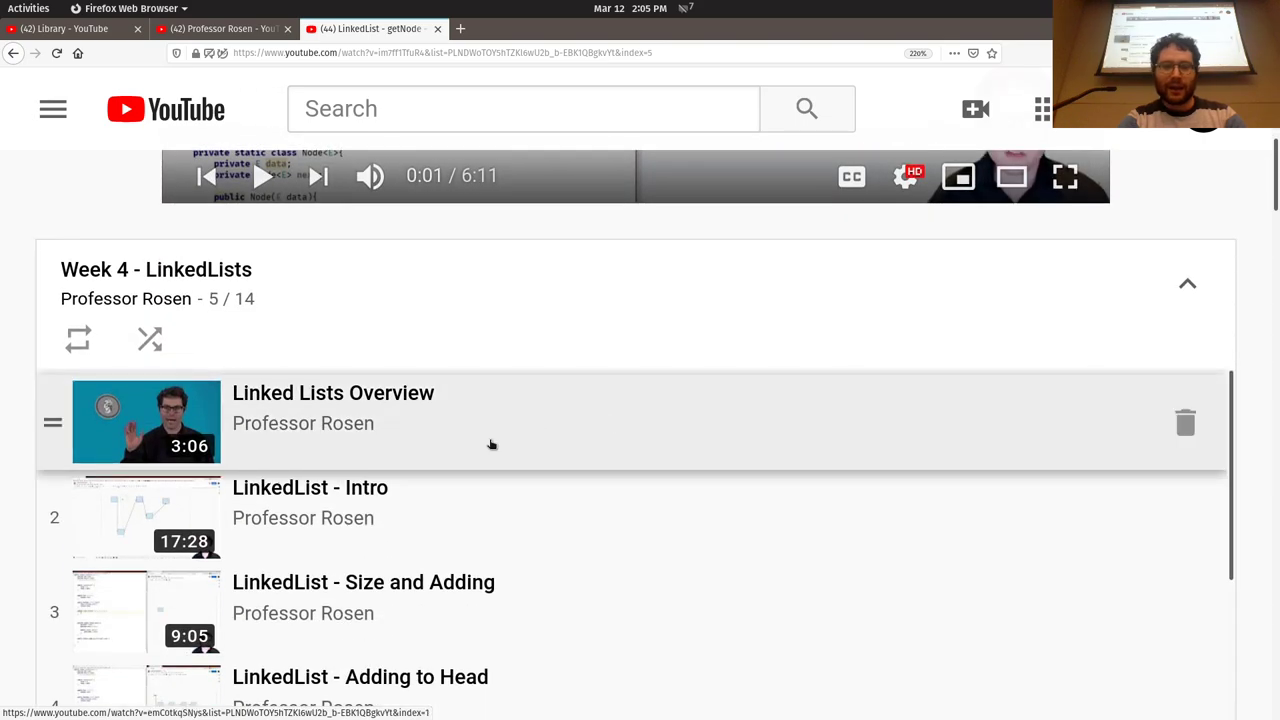
{"action": "scroll", "coordinate": [237, 370], "scroll_direction": "down", "scroll_amount": 2}
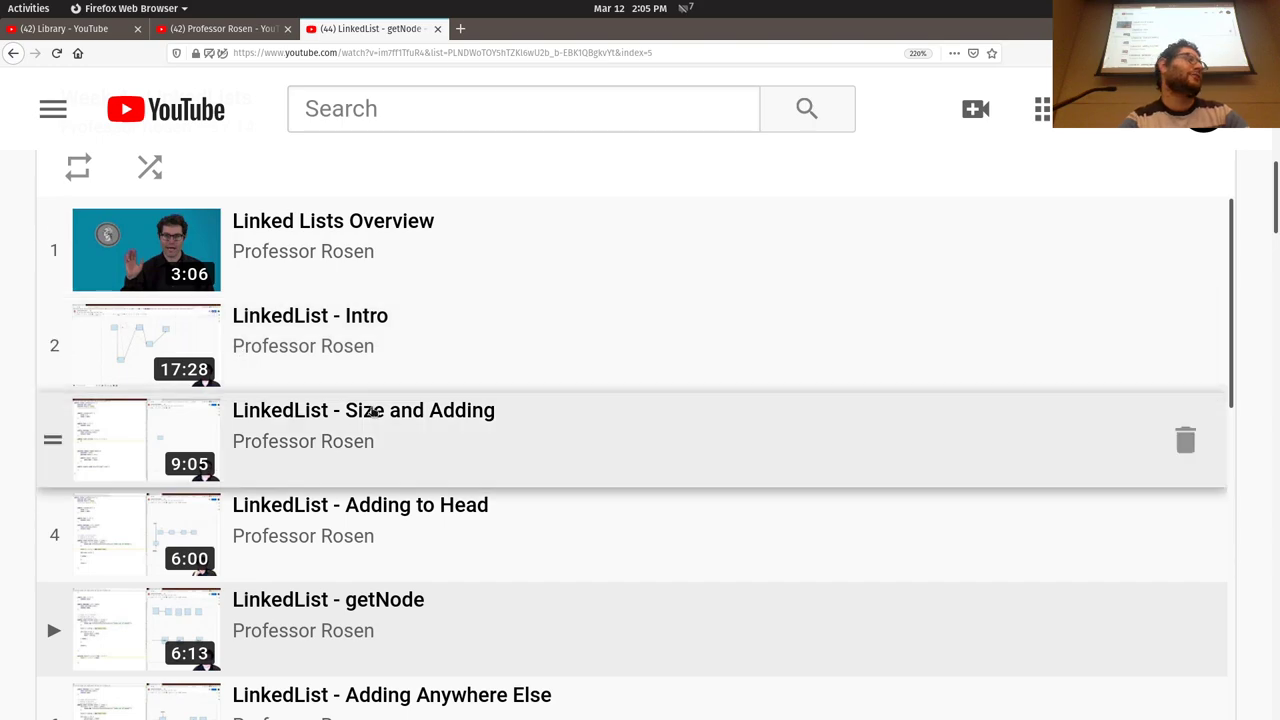
{"action": "scroll", "coordinate": [395, 403], "scroll_direction": "down", "scroll_amount": 1}
{"action": "scroll", "coordinate": [395, 403], "scroll_direction": "down", "scroll_amount": 3}
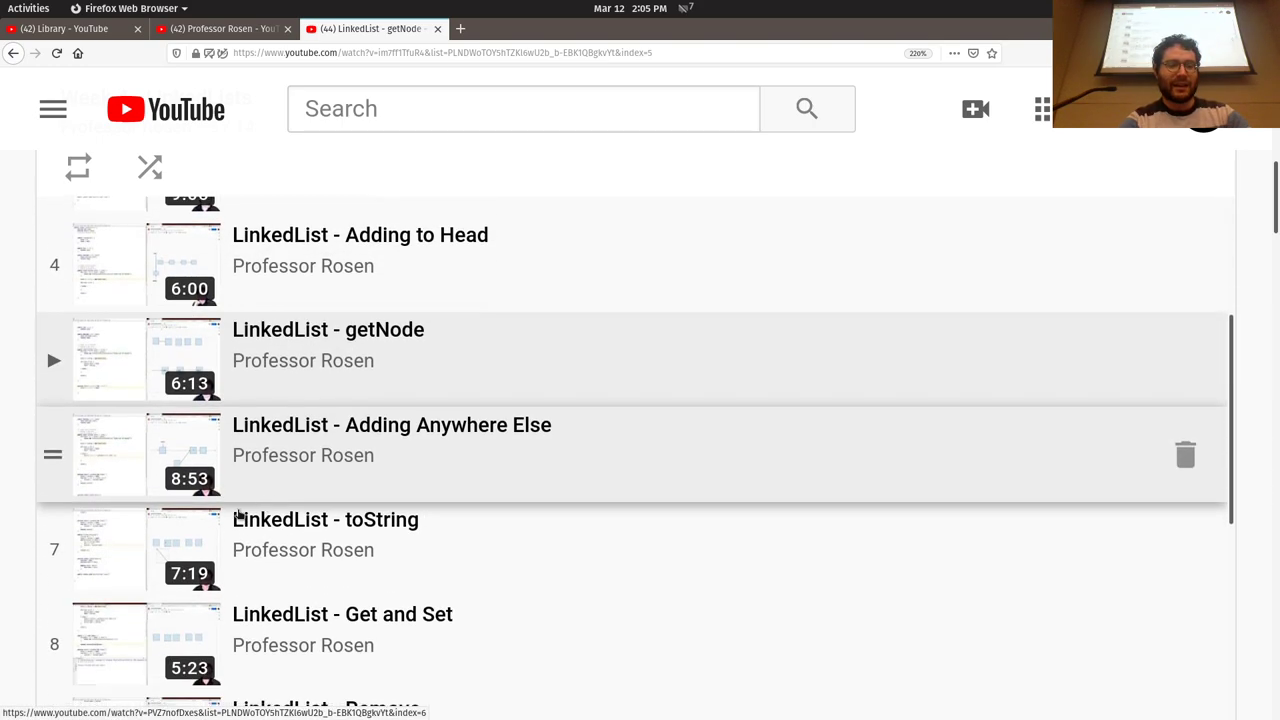
{"action": "scroll", "coordinate": [140, 500], "scroll_direction": "down", "scroll_amount": 4}
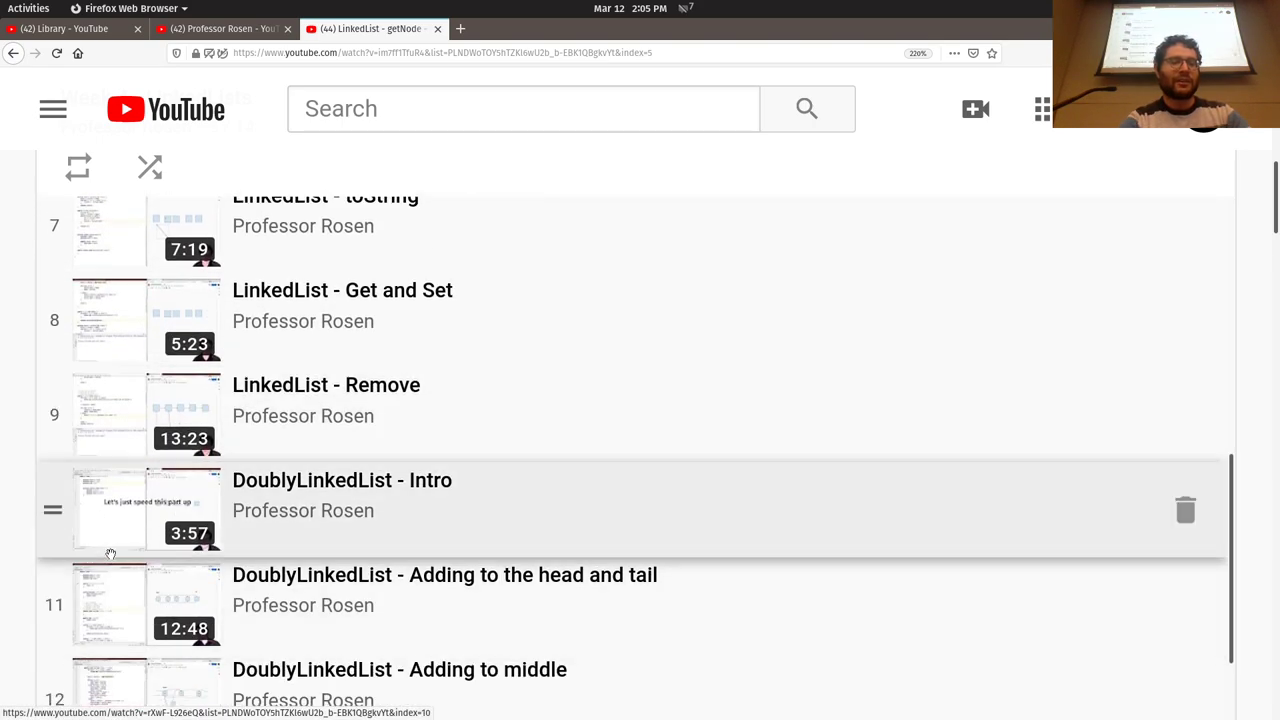
Step: Look through the remaining LinkedList and DoublyLinkedList videos in the Week 4 - LinkedLists playlist and close its tab
{"action": "scroll", "coordinate": [140, 500], "scroll_direction": "up", "scroll_amount": 5}
{"action": "scroll", "coordinate": [140, 500], "scroll_direction": "up", "scroll_amount": 2}
{"action": "scroll", "coordinate": [345, 470], "scroll_direction": "down", "scroll_amount": 8}
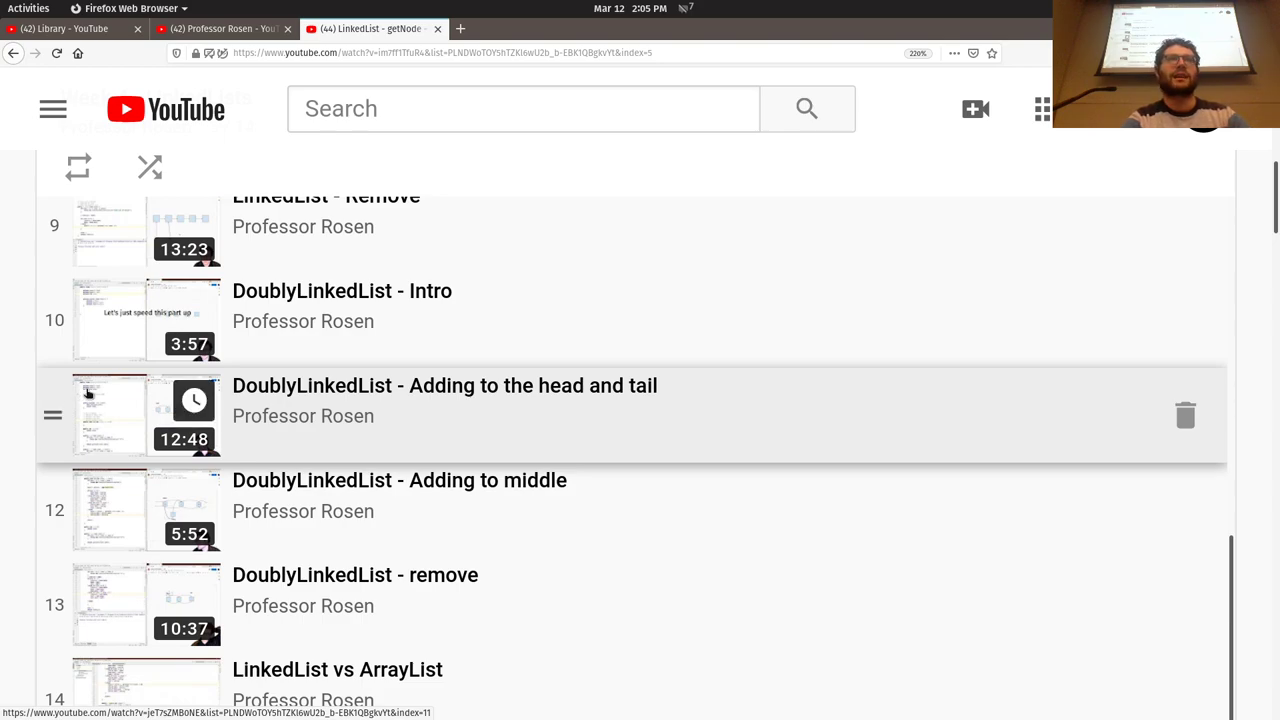
{"action": "middle_click", "coordinate": [382, 36]}
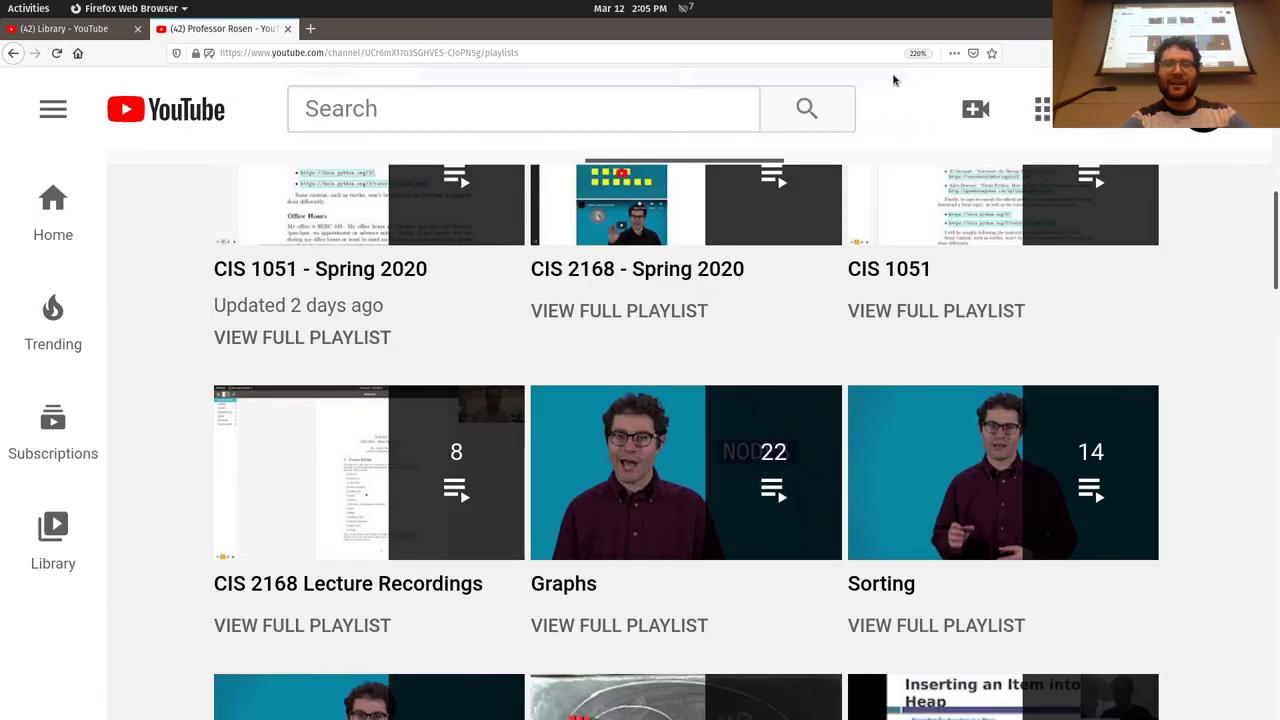
Step: Reset the channel's playlists page to default zoom and show the created playlists from the beginning
{"action": "left_click", "coordinate": [925, 57]}
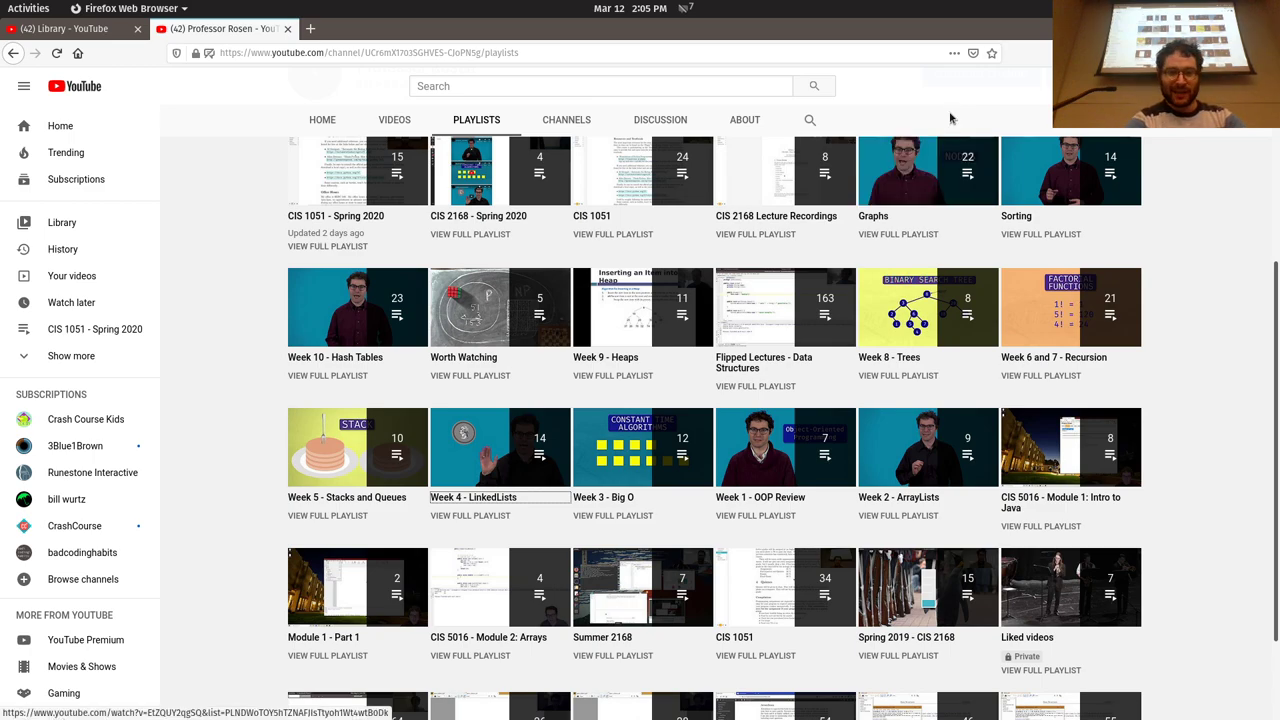
{"action": "scroll", "coordinate": [750, 483], "scroll_direction": "up", "scroll_amount": 2}
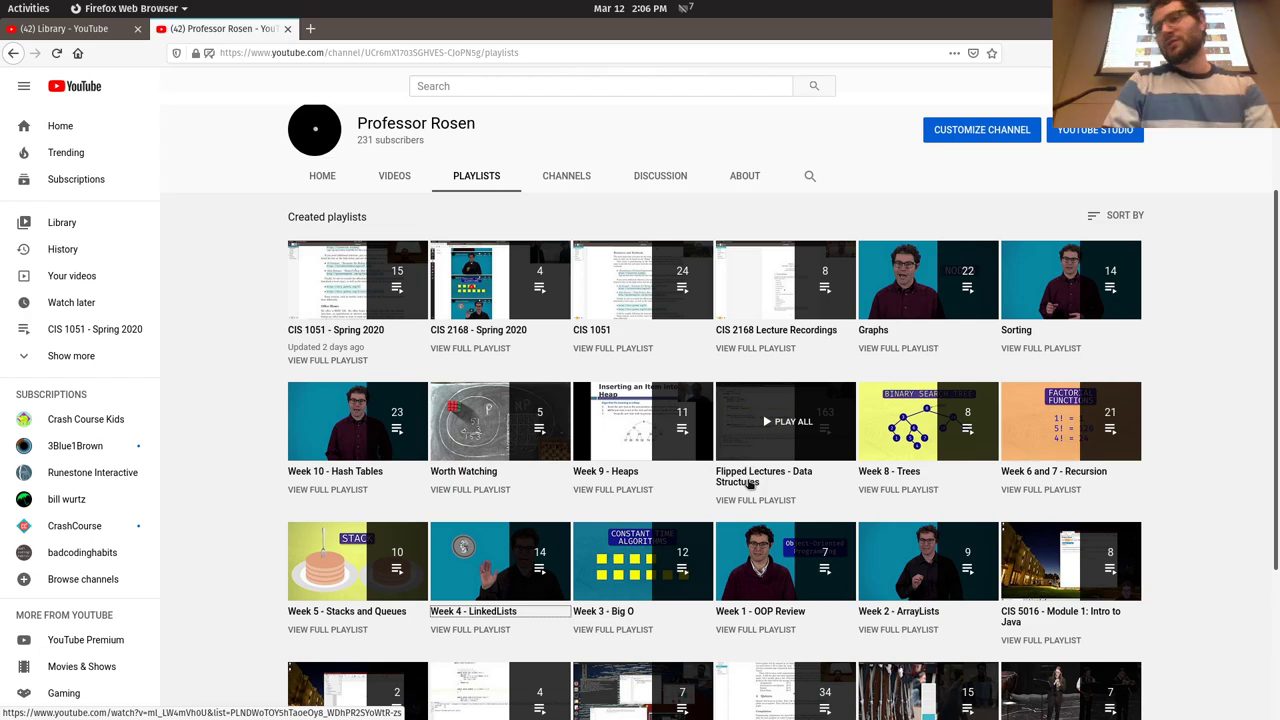
{"action": "key", "text": "super"}
{"action": "type", "text": "z"}
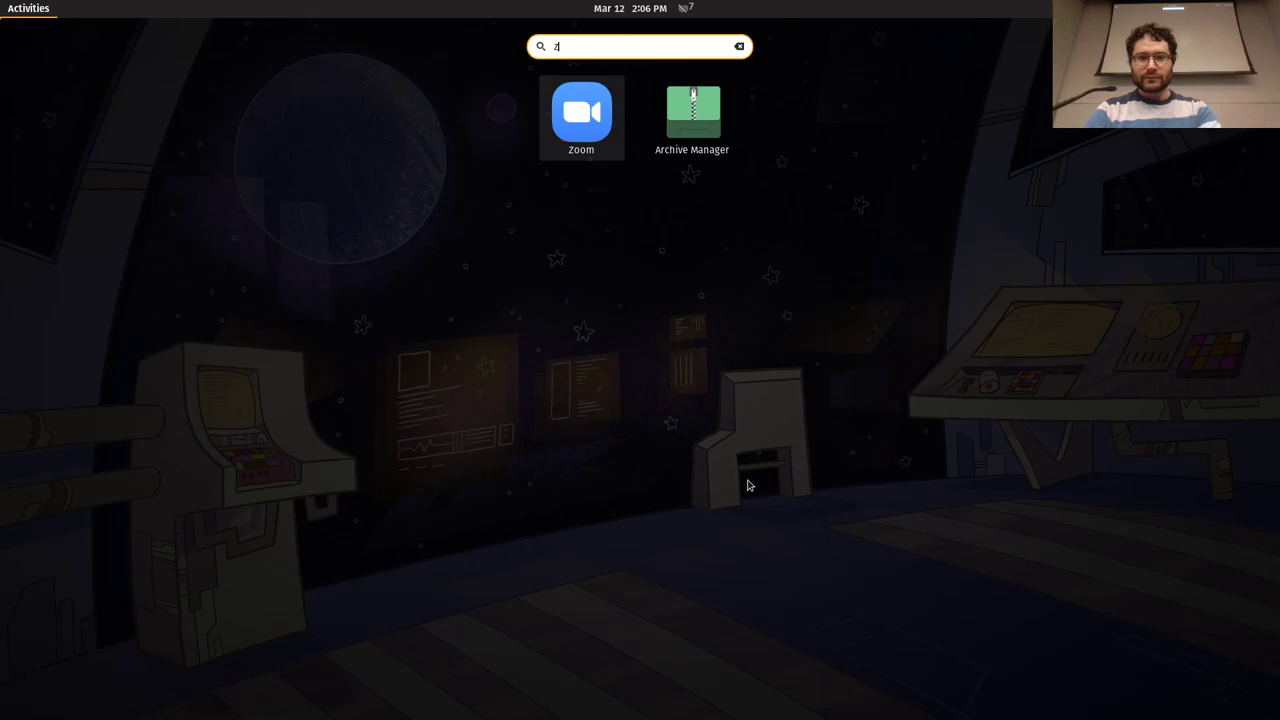
{"action": "key", "text": "Escape"}
{"action": "key", "text": "Escape"}
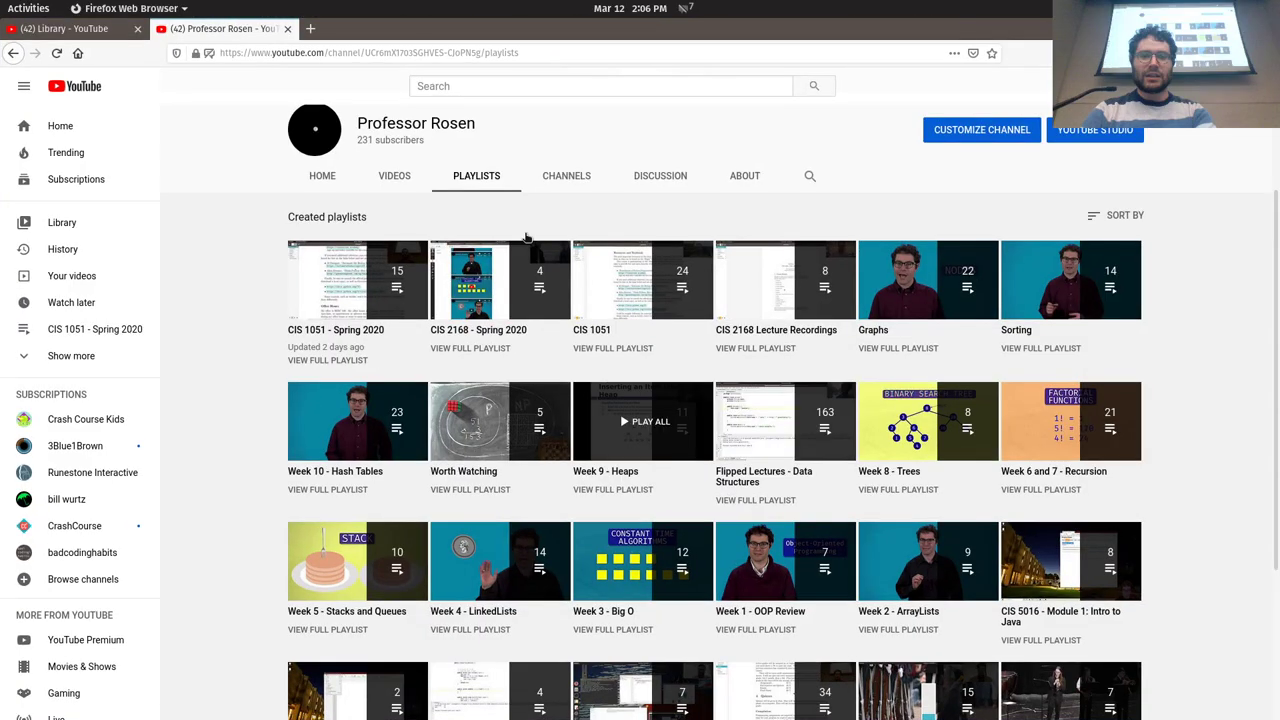
Step: Open temple.zoom.us in a new browser tab
{"action": "left_click", "coordinate": [310, 28]}
{"action": "type", "text": "zoom"}
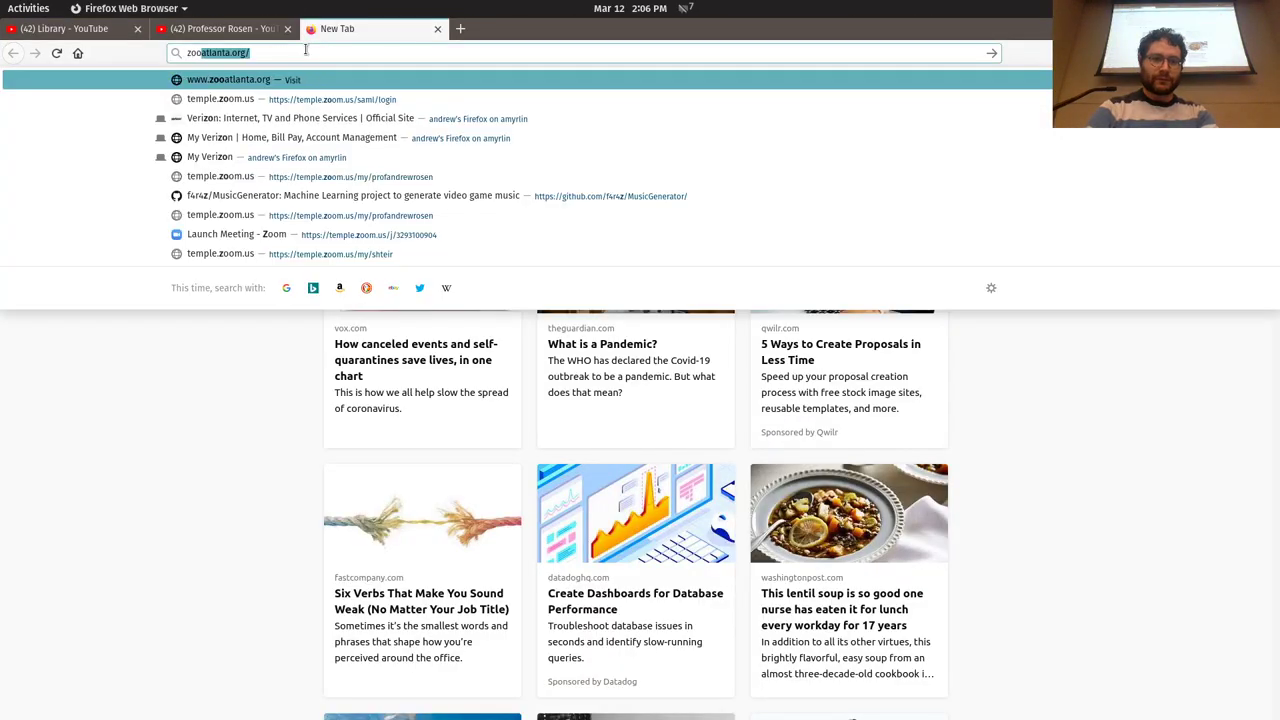
{"action": "key", "text": "BackSpace"}
{"action": "key", "text": "BackSpace"}
{"action": "key", "text": "BackSpace"}
{"action": "key", "text": "BackSpace"}
{"action": "key", "text": "BackSpace"}
{"action": "type", "text": "remple"}
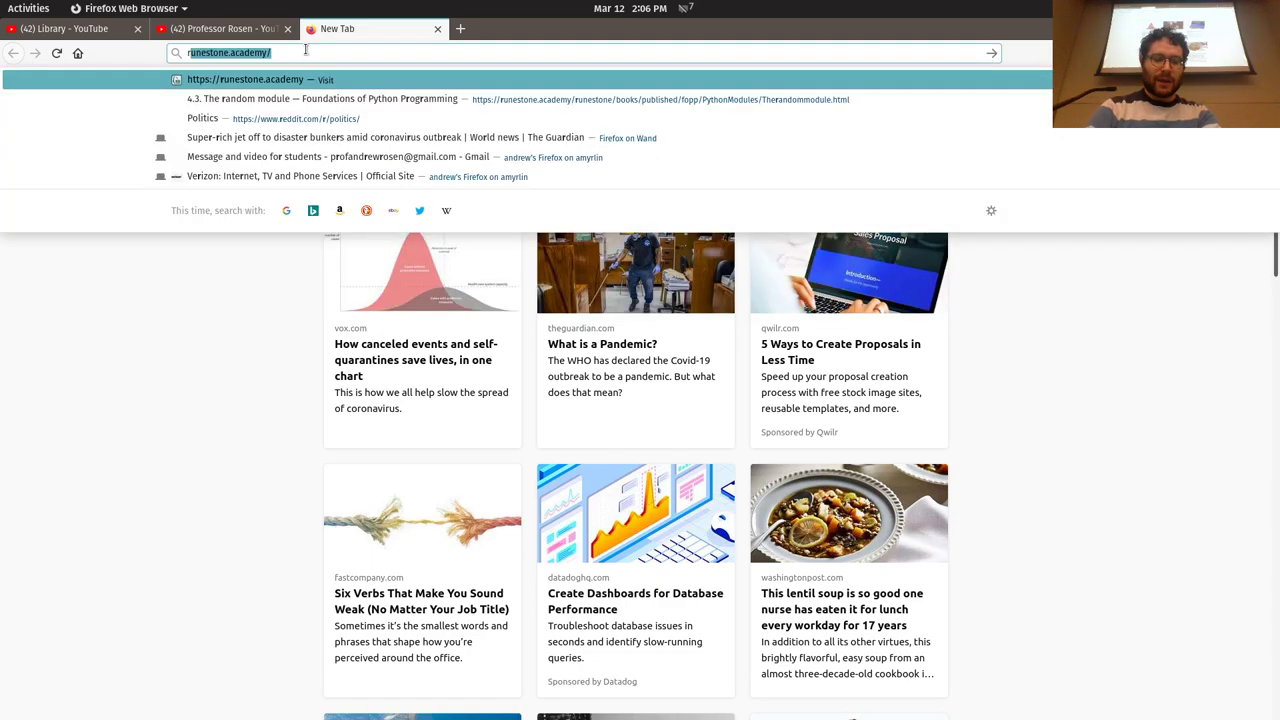
{"action": "key", "text": "BackSpace"}
{"action": "key", "text": "BackSpace"}
{"action": "key", "text": "BackSpace"}
{"action": "key", "text": "BackSpace"}
{"action": "key", "text": "BackSpace"}
{"action": "key", "text": "BackSpace"}
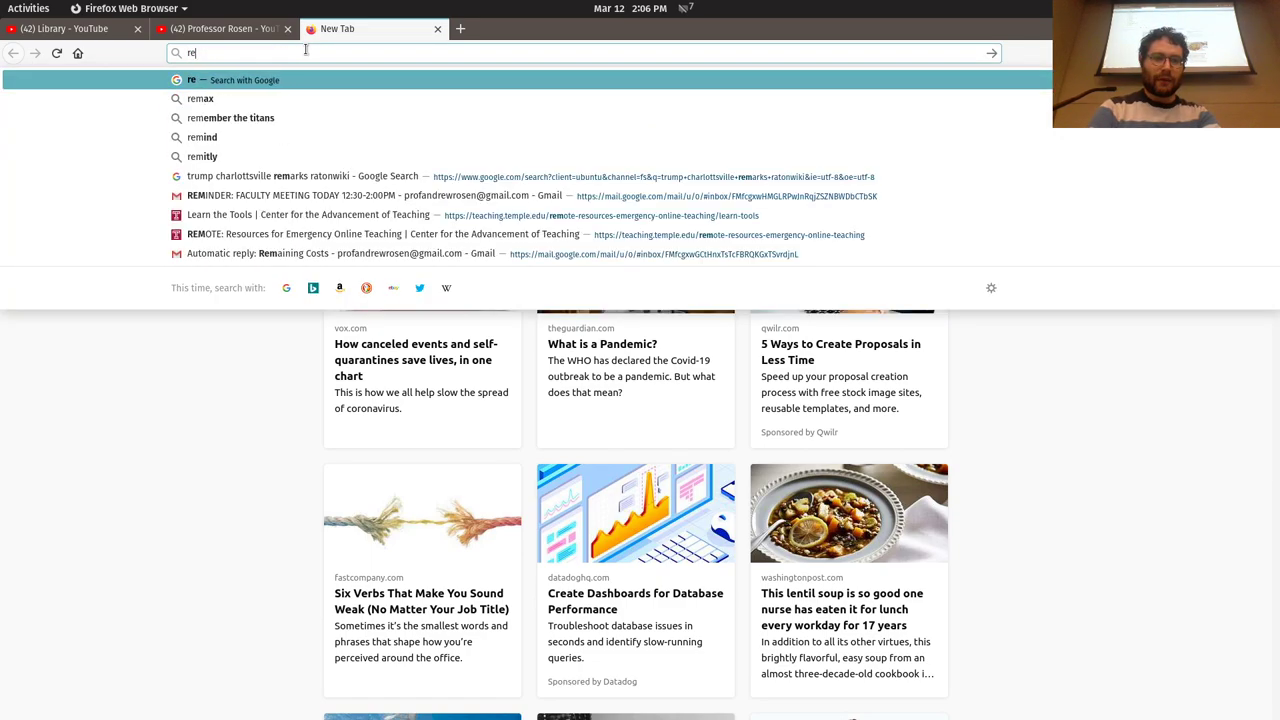
{"action": "type", "text": "temple.zoom.us/"}
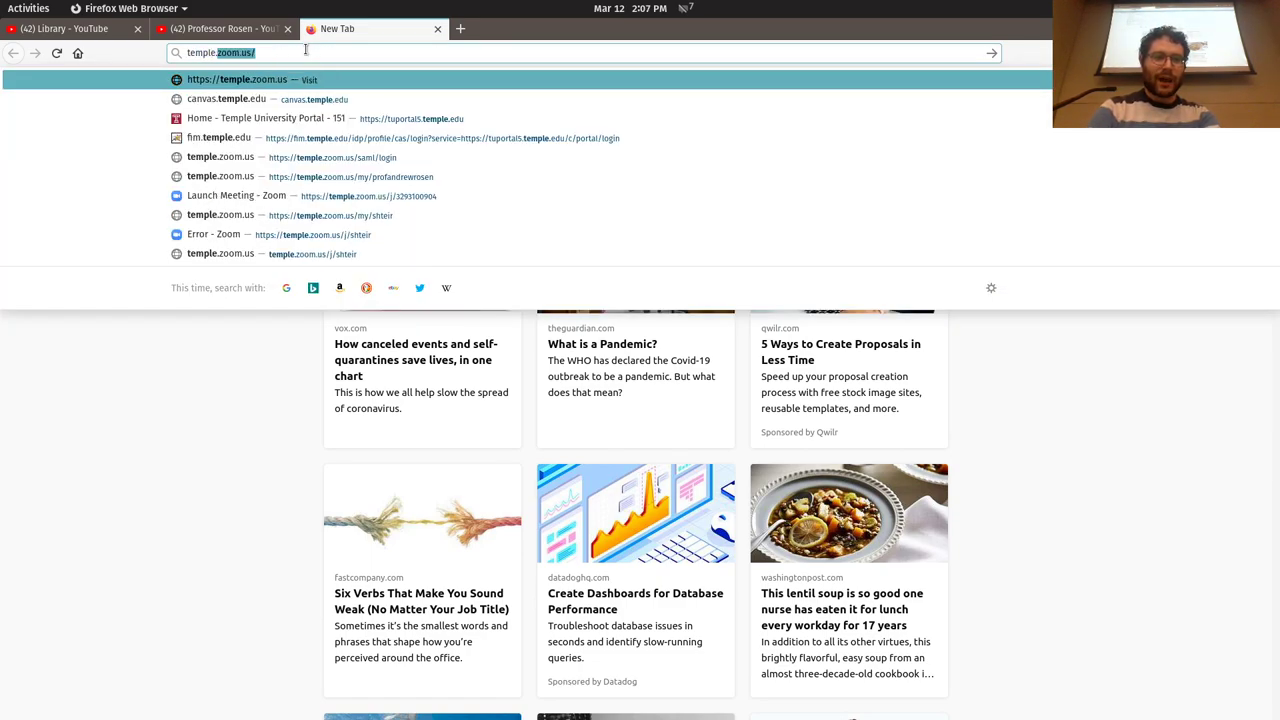
{"action": "key", "text": "Return"}
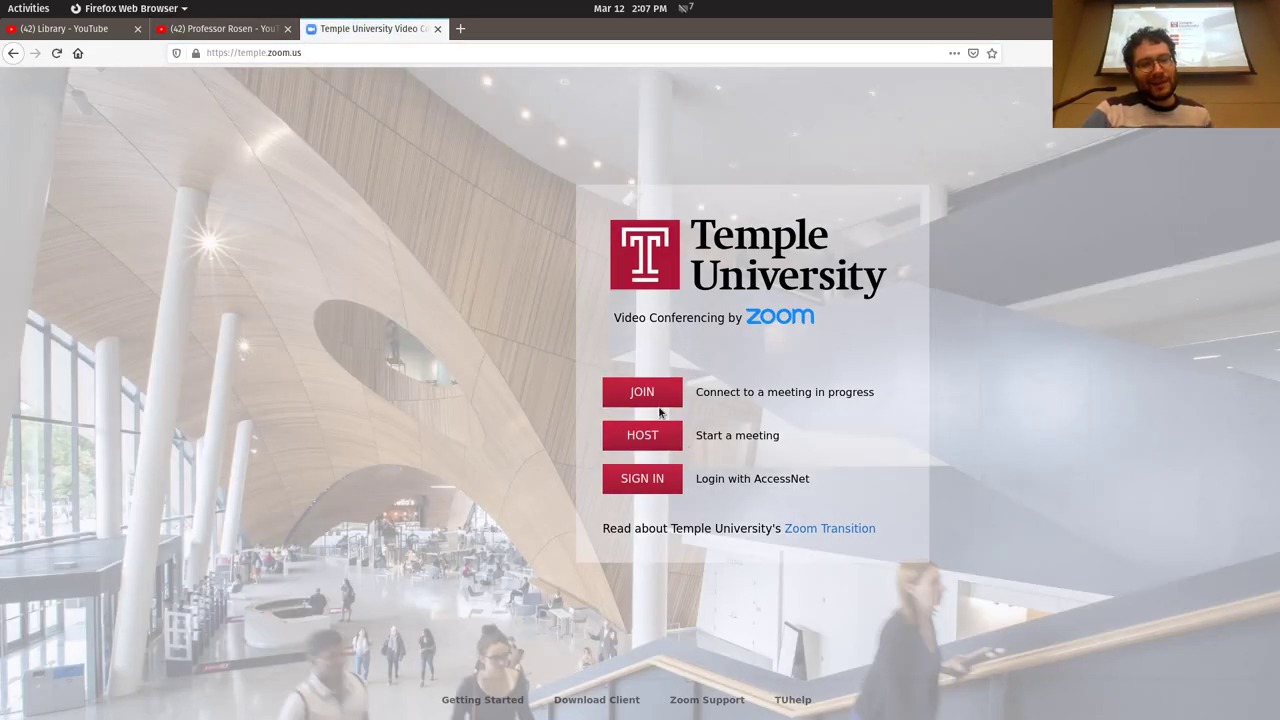
Step: Sign in to Temple University's Zoom site with the saved AccessNet credentials
{"action": "left_click", "coordinate": [666, 486]}
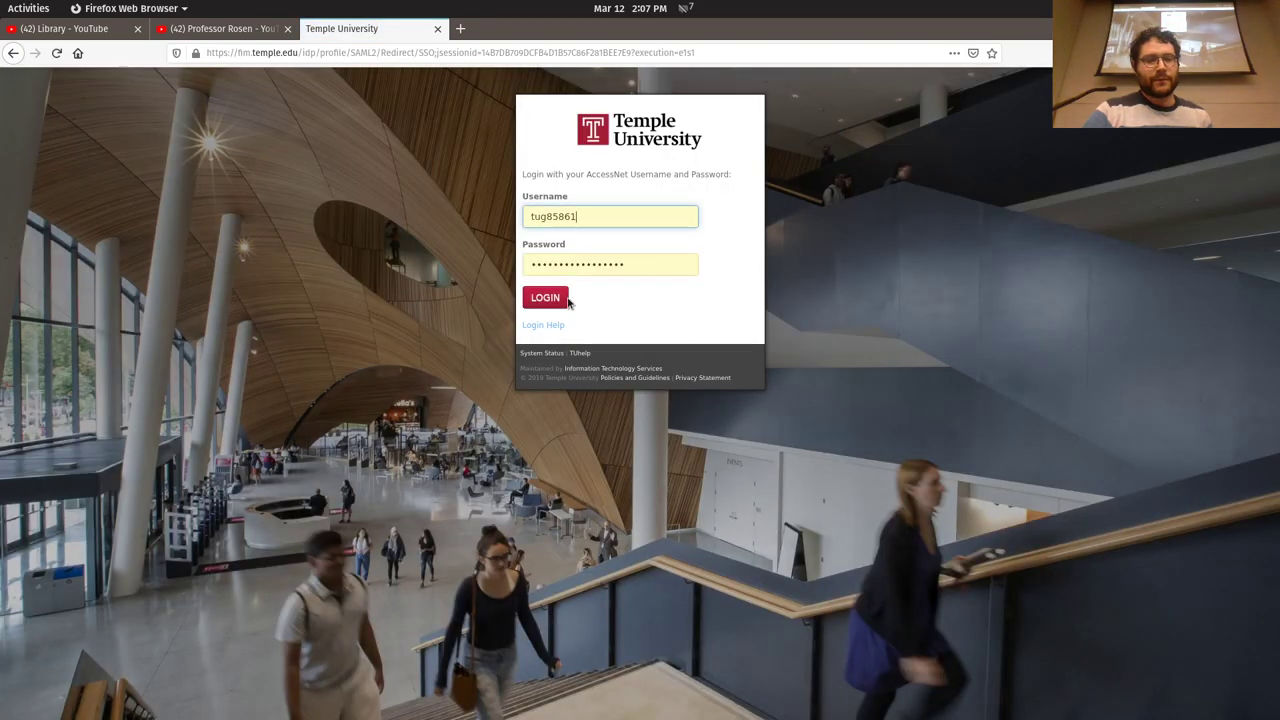
{"action": "left_click", "coordinate": [547, 299]}
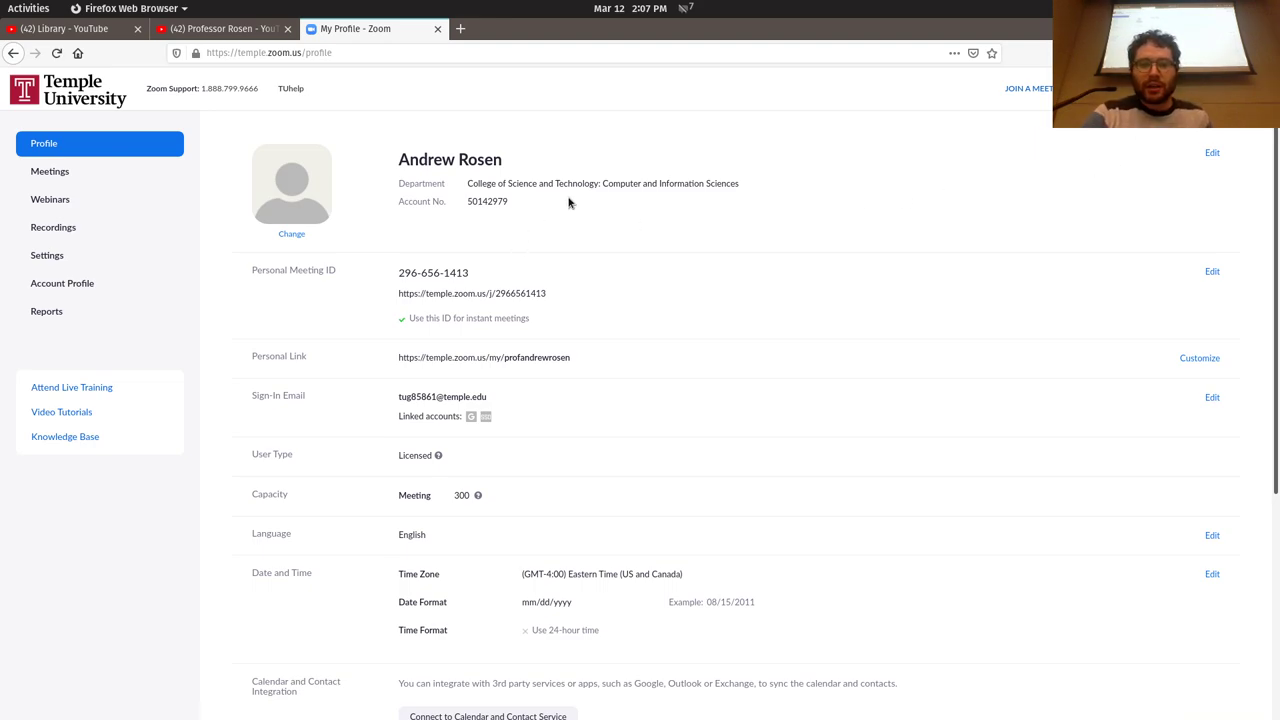
Step: Enlarge the Zoom profile page to 170% and highlight the personal meeting link and its custom ending
{"action": "triple_click", "coordinate": [490, 358]}
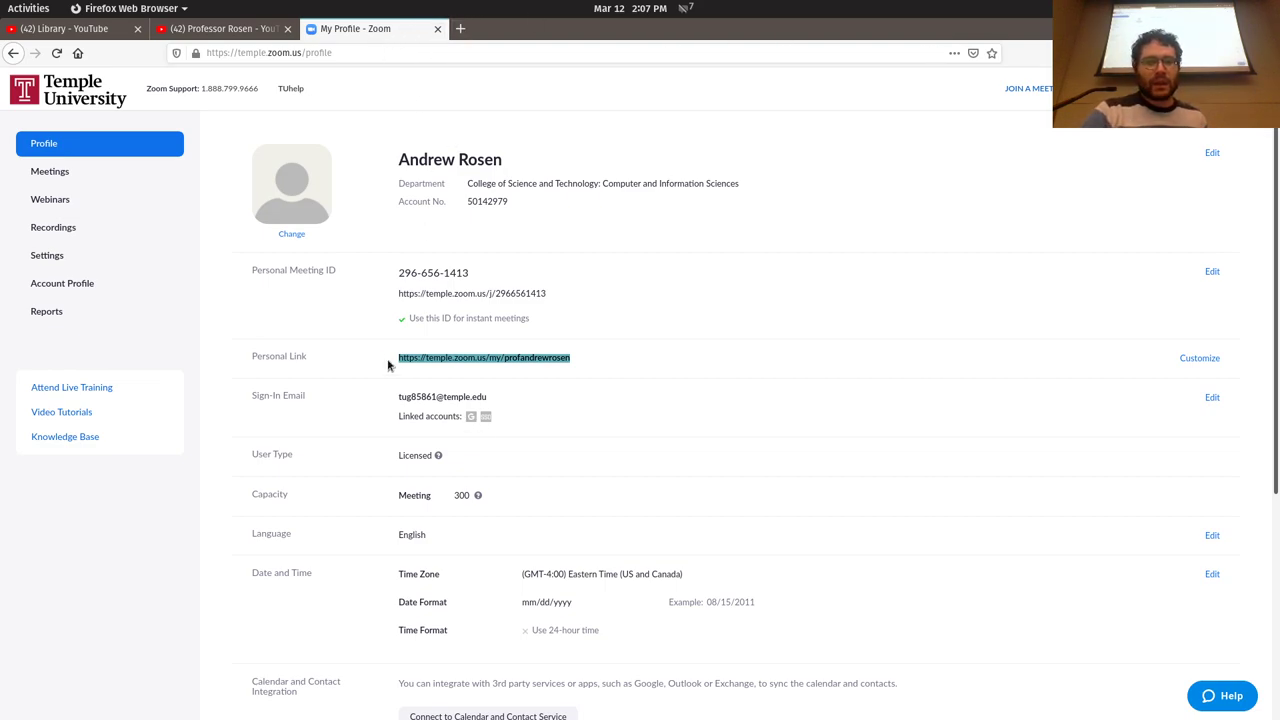
{"action": "key", "text": "ctrl+plus"}
{"action": "key", "text": "ctrl+plus"}
{"action": "key", "text": "ctrl+plus"}
{"action": "key", "text": "ctrl+plus"}
{"action": "key", "text": "ctrl+plus"}
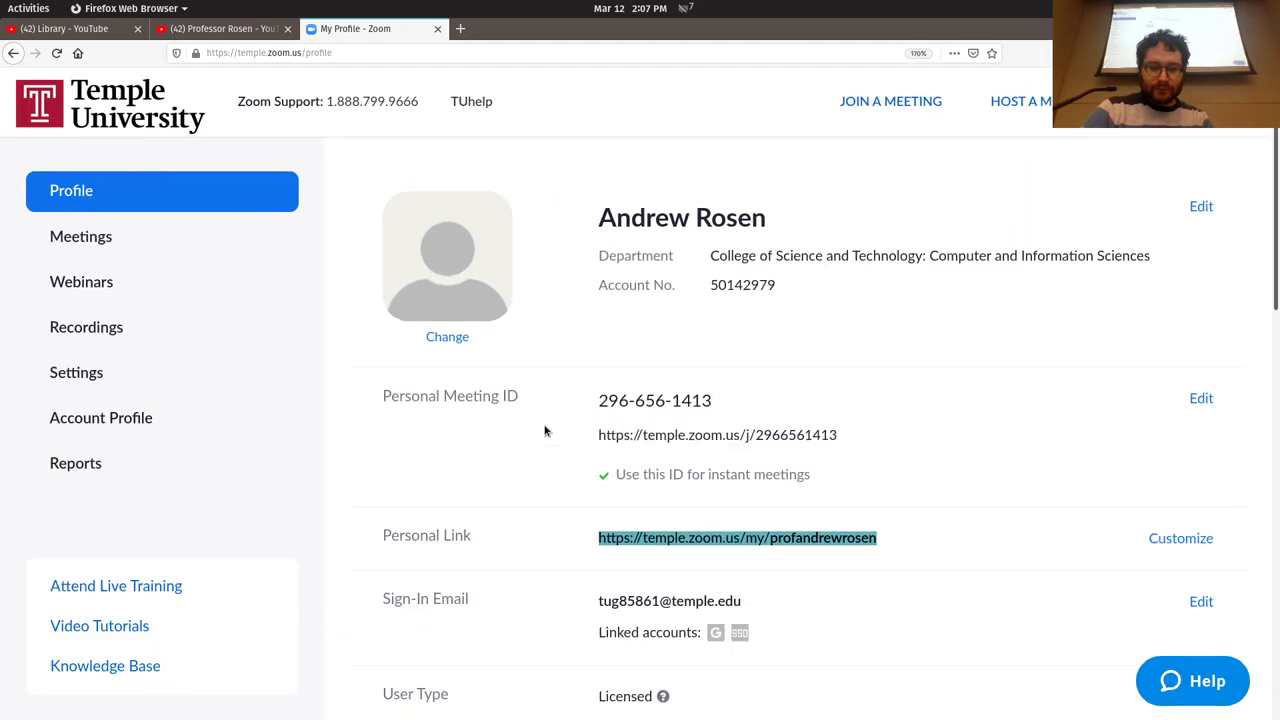
{"action": "left_click", "coordinate": [795, 565]}
{"action": "left_click_drag", "start_coordinate": [632, 566], "coordinate": [910, 582]}
{"action": "left_click", "coordinate": [848, 574]}
{"action": "left_click_drag", "start_coordinate": [822, 568], "coordinate": [940, 579]}
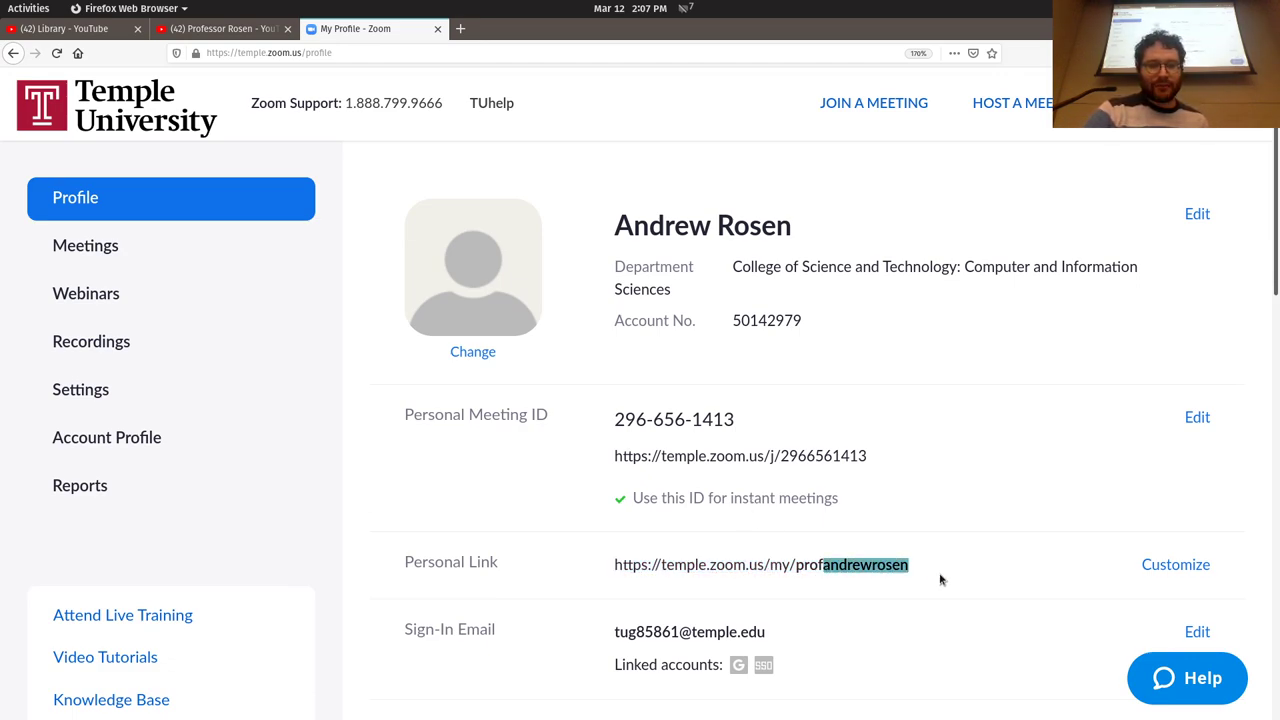
{"action": "left_click", "coordinate": [937, 571]}
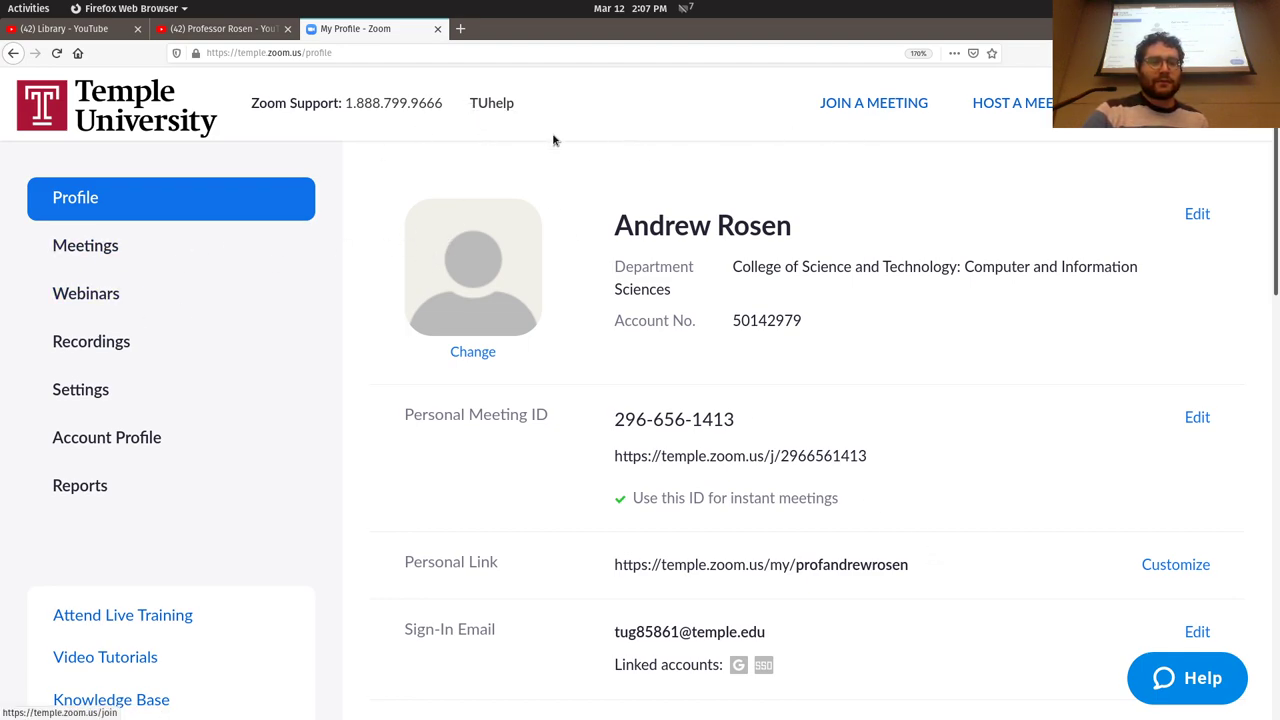
{"action": "scroll", "coordinate": [553, 140], "scroll_direction": "down", "scroll_amount": 3}
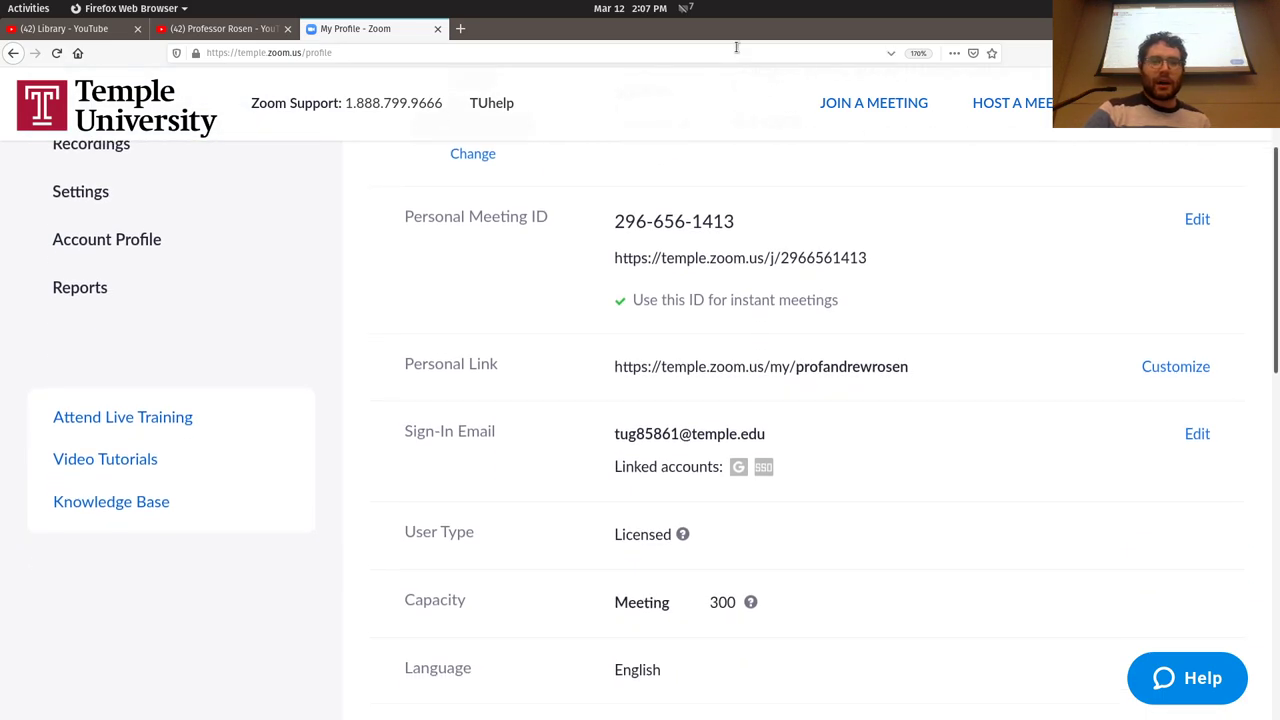
Step: Find and launch the Zoom desktop application
{"action": "key", "text": "super"}
{"action": "type", "text": "z"}
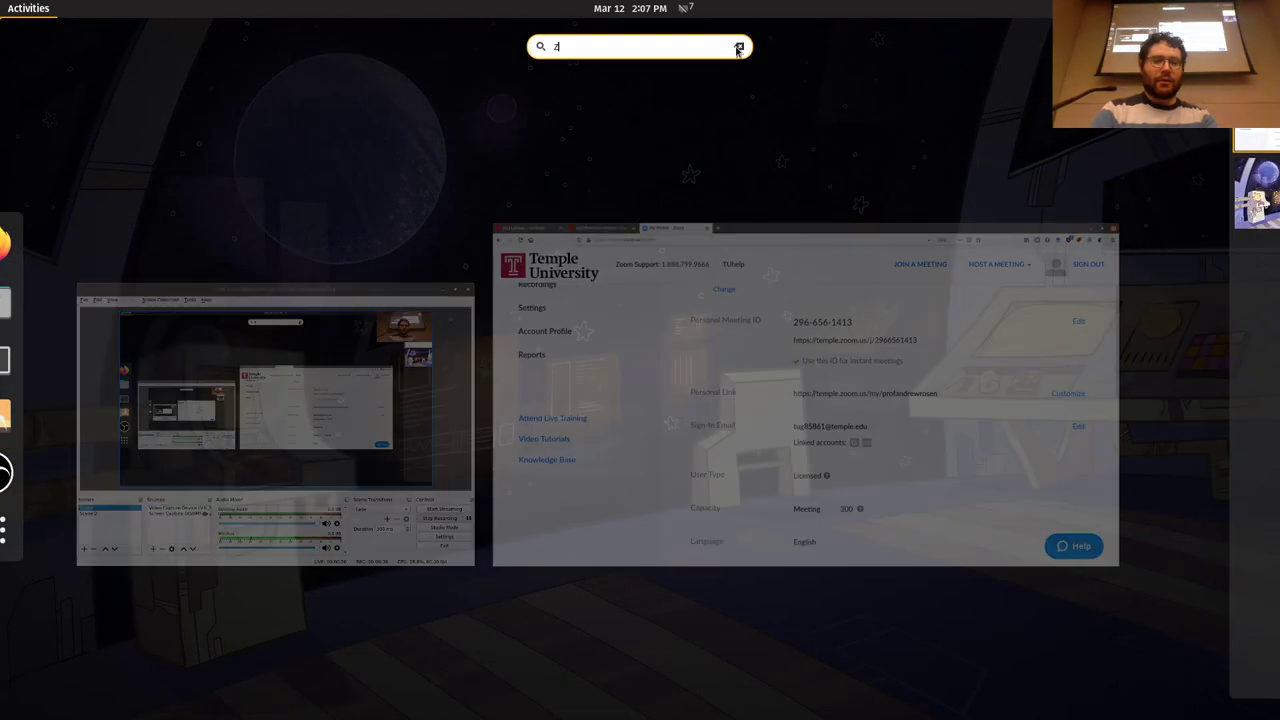
{"action": "type", "text": "oom"}
{"action": "key", "text": "Return"}
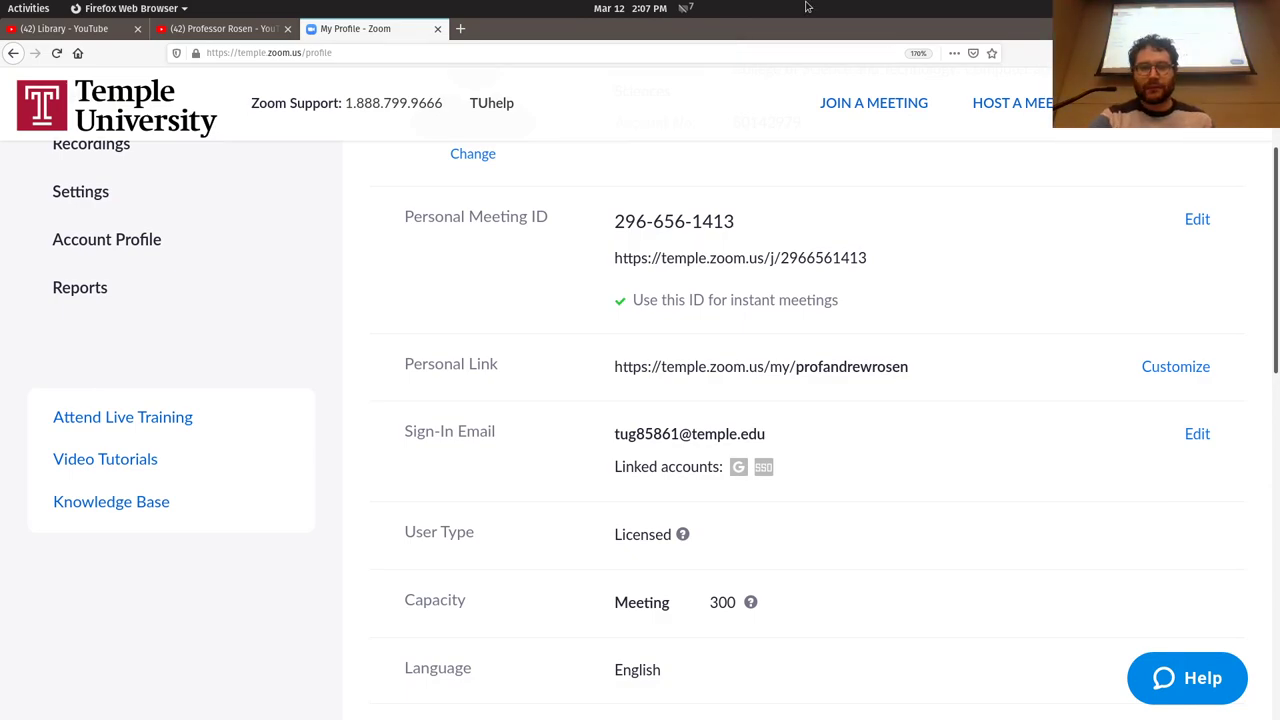
Step: Unmaximize the browser window and bring the Zoom client's main window to the middle of the desktop
{"action": "double_click", "coordinate": [591, 43]}
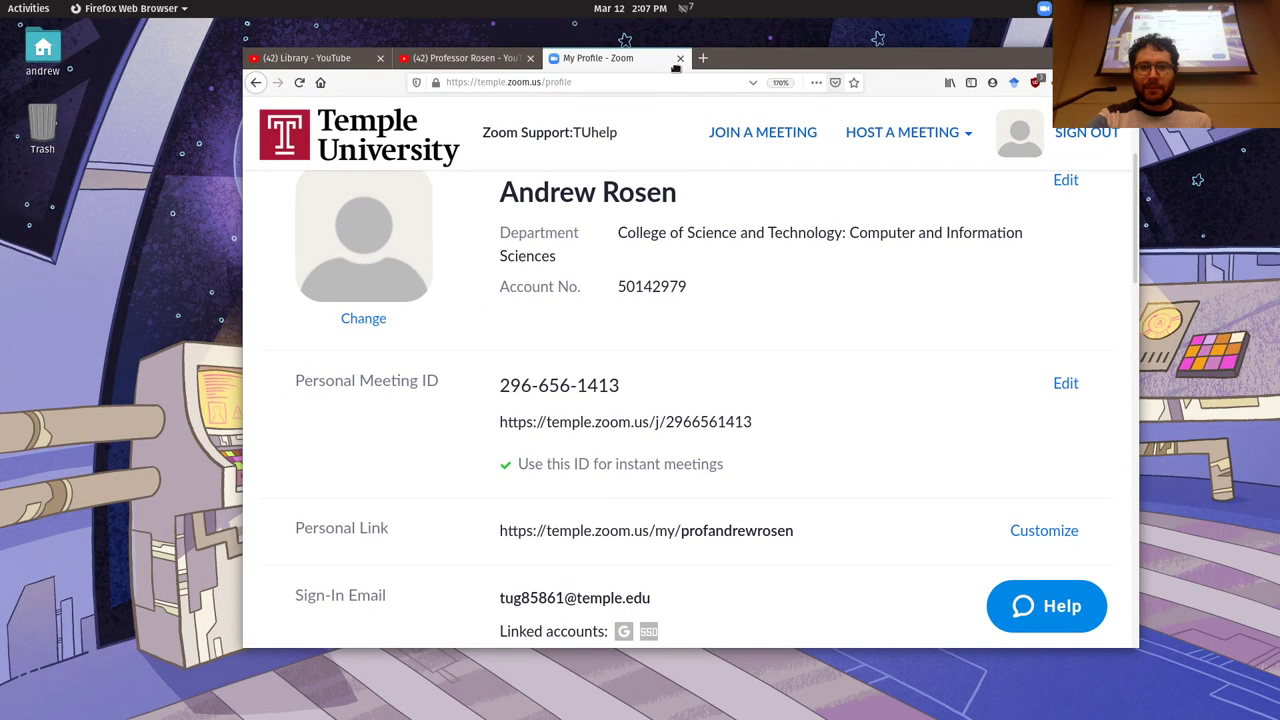
{"action": "left_click", "coordinate": [836, 95]}
{"action": "left_click", "coordinate": [1044, 8]}
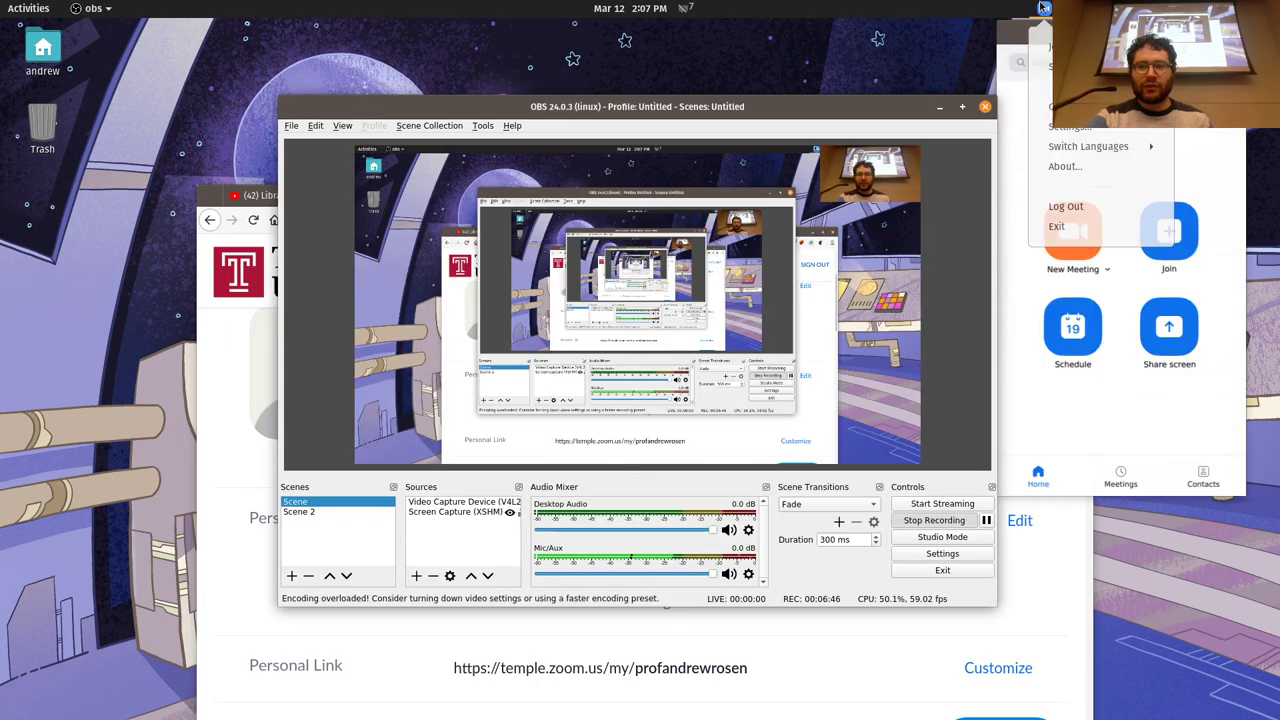
{"action": "left_click", "coordinate": [1068, 33]}
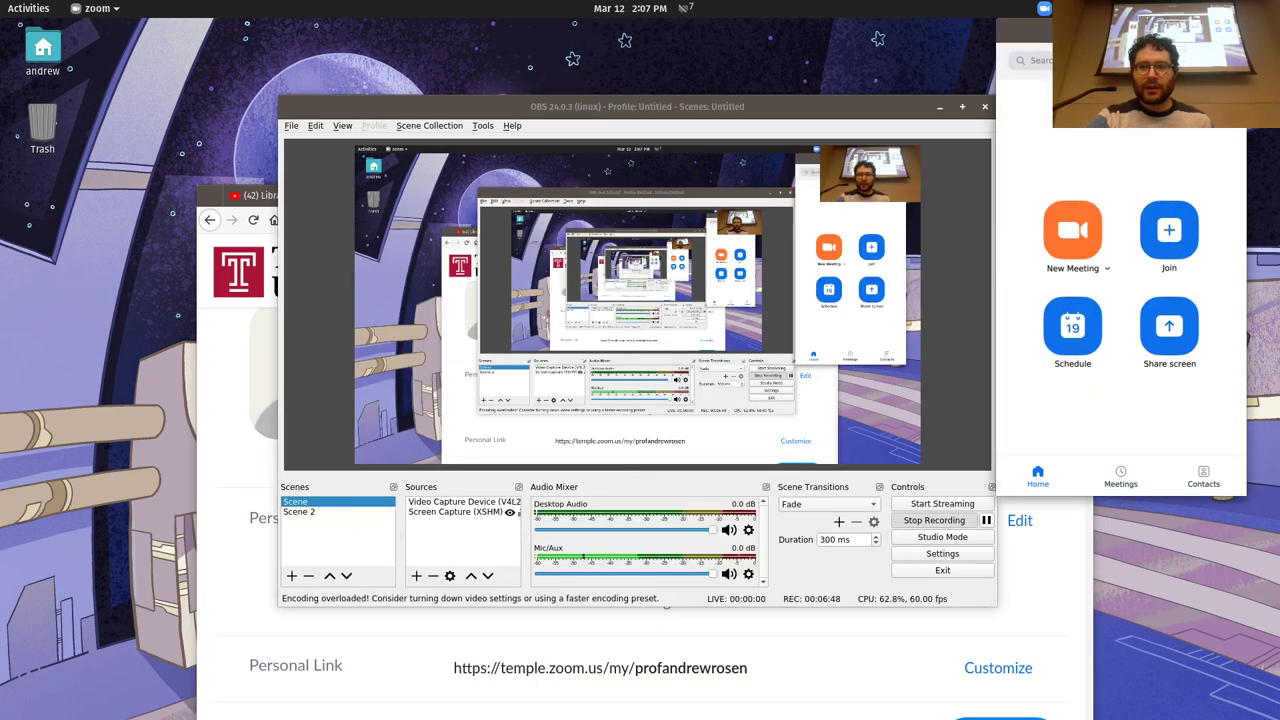
{"action": "left_click_drag", "start_coordinate": [1068, 33], "coordinate": [853, 43]}
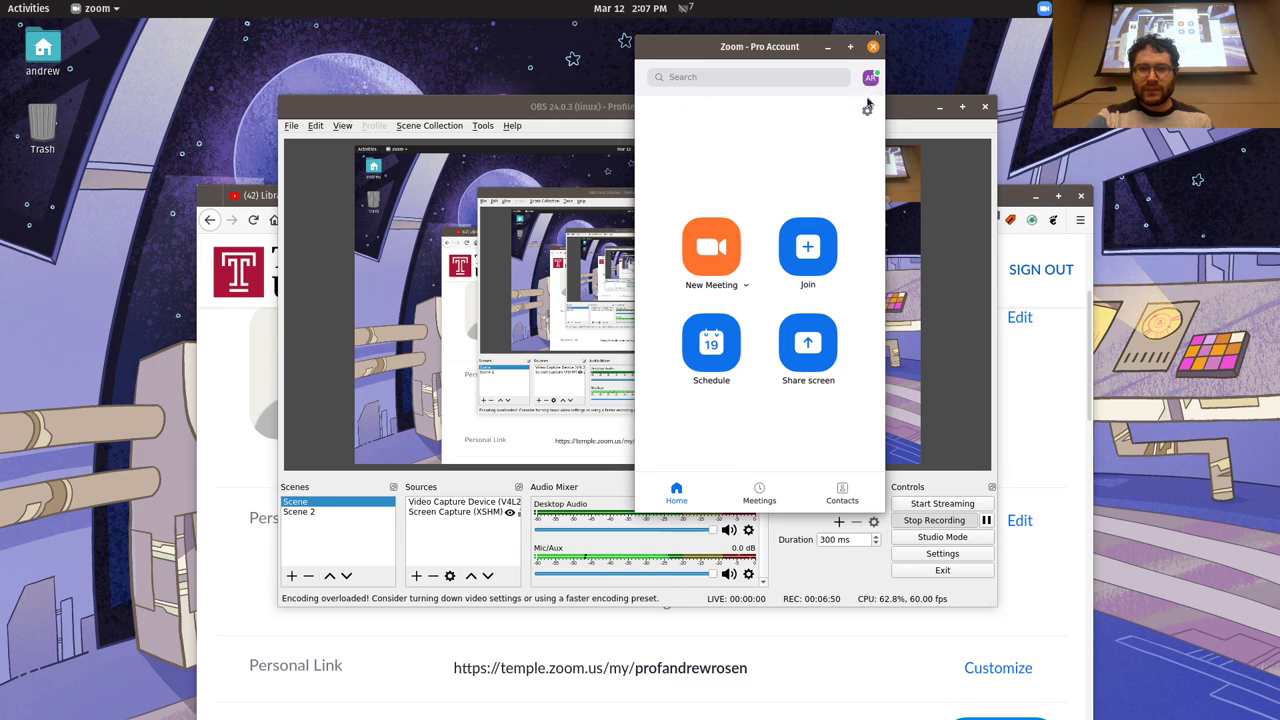
Step: Try the bridge virtual background in Zoom's settings, select the Earth-from-space image instead, and close the settings
{"action": "left_click", "coordinate": [867, 110]}
{"action": "left_click", "coordinate": [540, 208]}
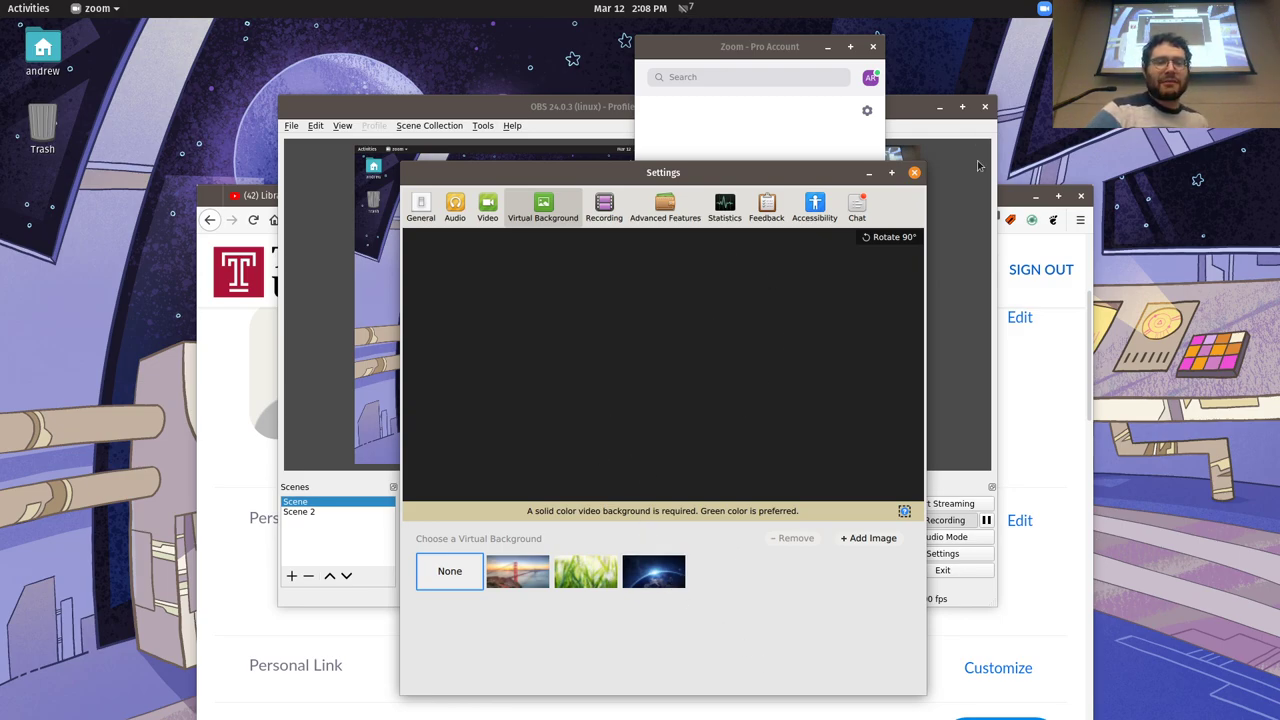
{"action": "left_click", "coordinate": [516, 575]}
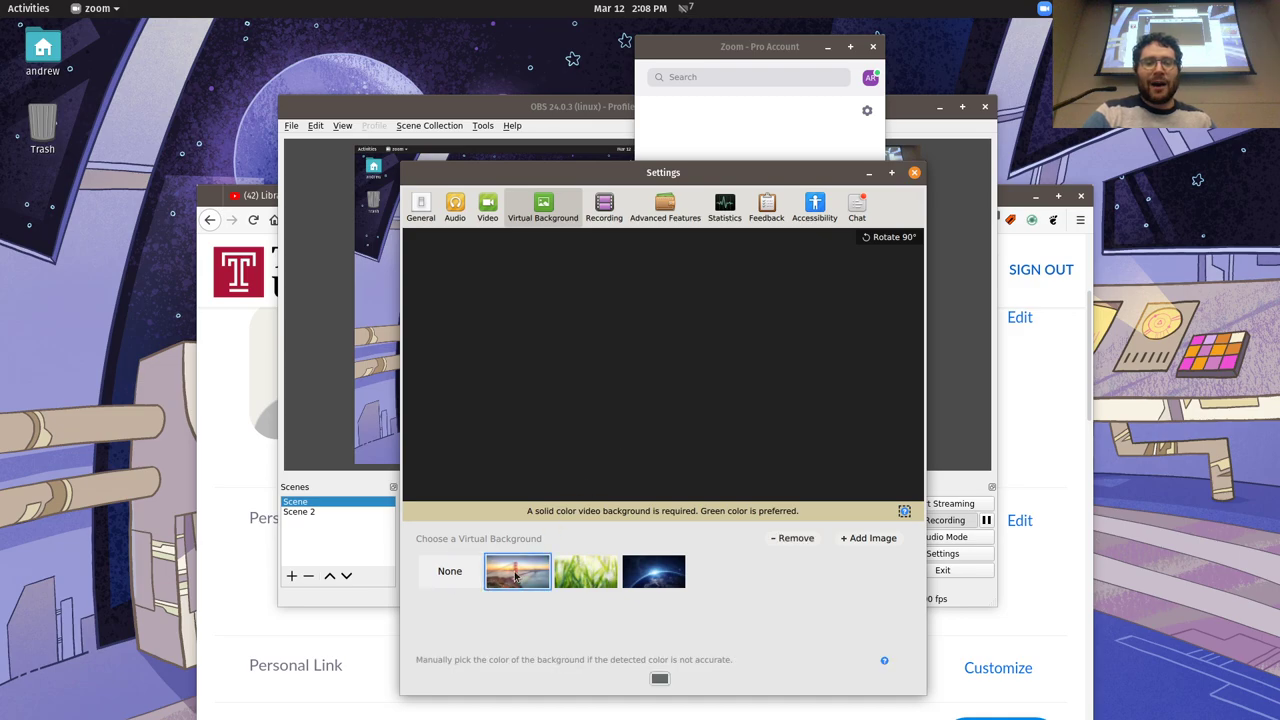
{"action": "left_click", "coordinate": [653, 571]}
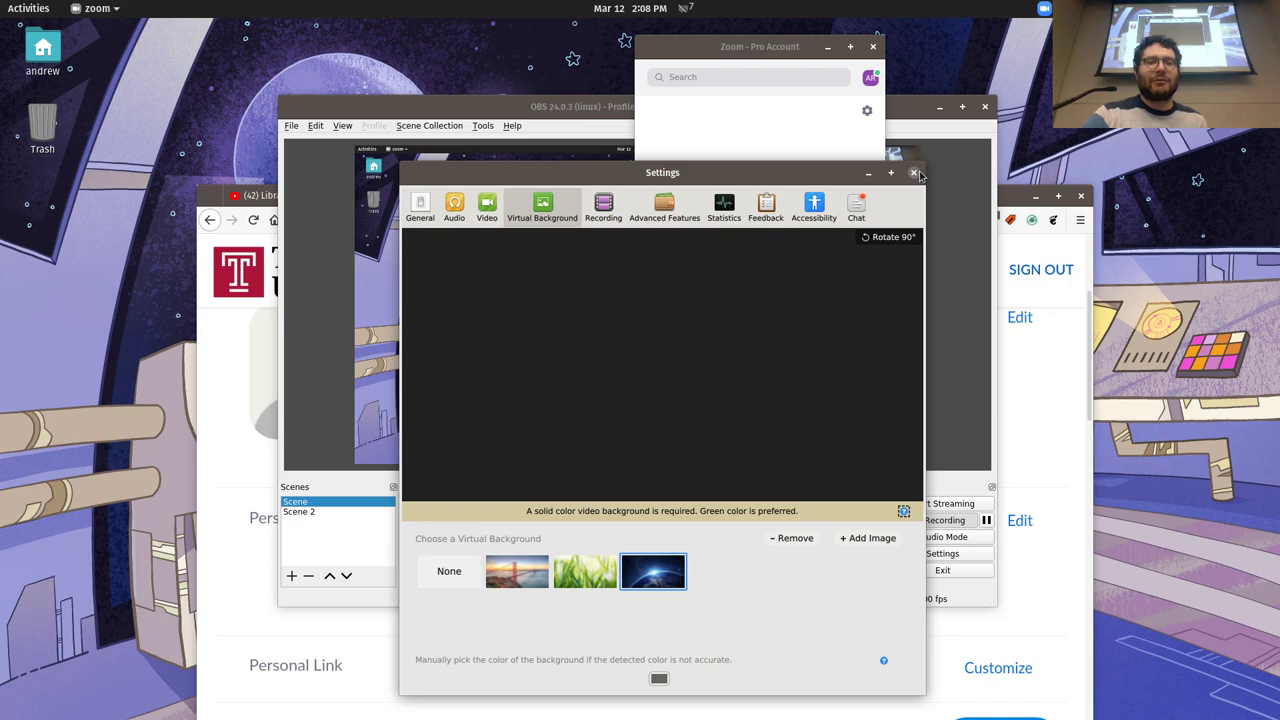
{"action": "left_click", "coordinate": [913, 173]}
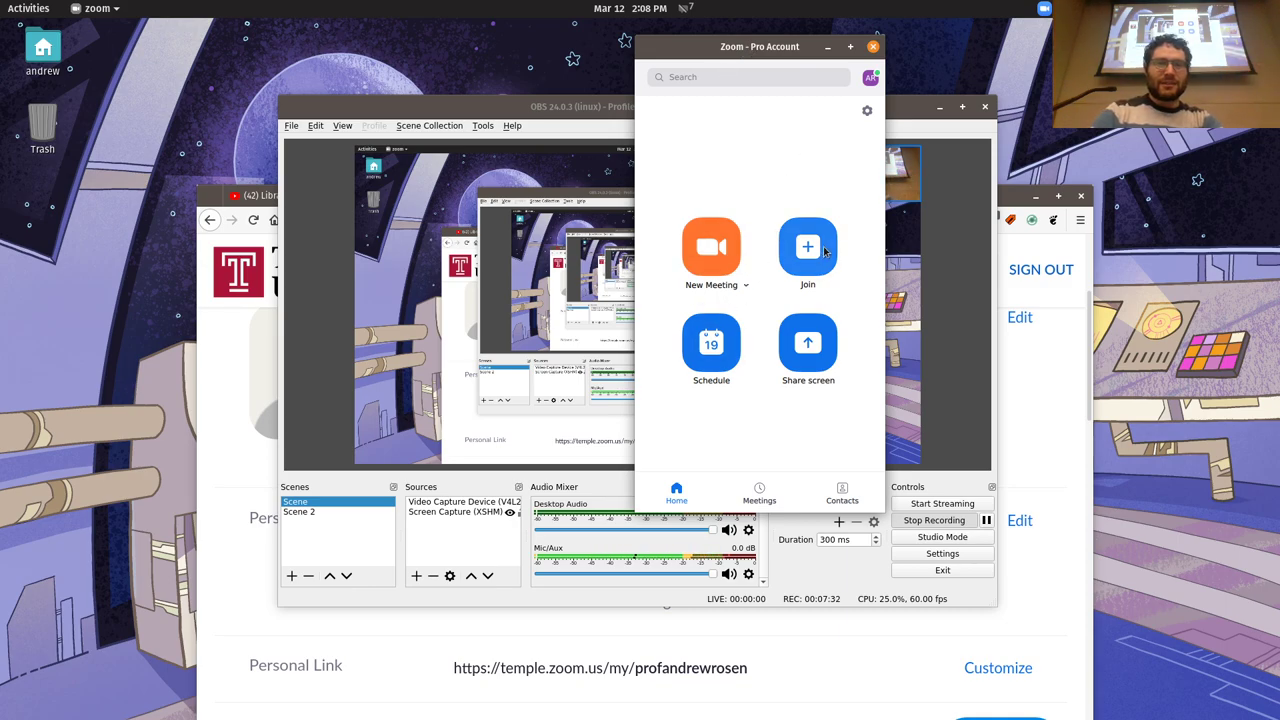
Step: Start a new Zoom meeting and reposition its window on the desktop
{"action": "left_click", "coordinate": [705, 240]}
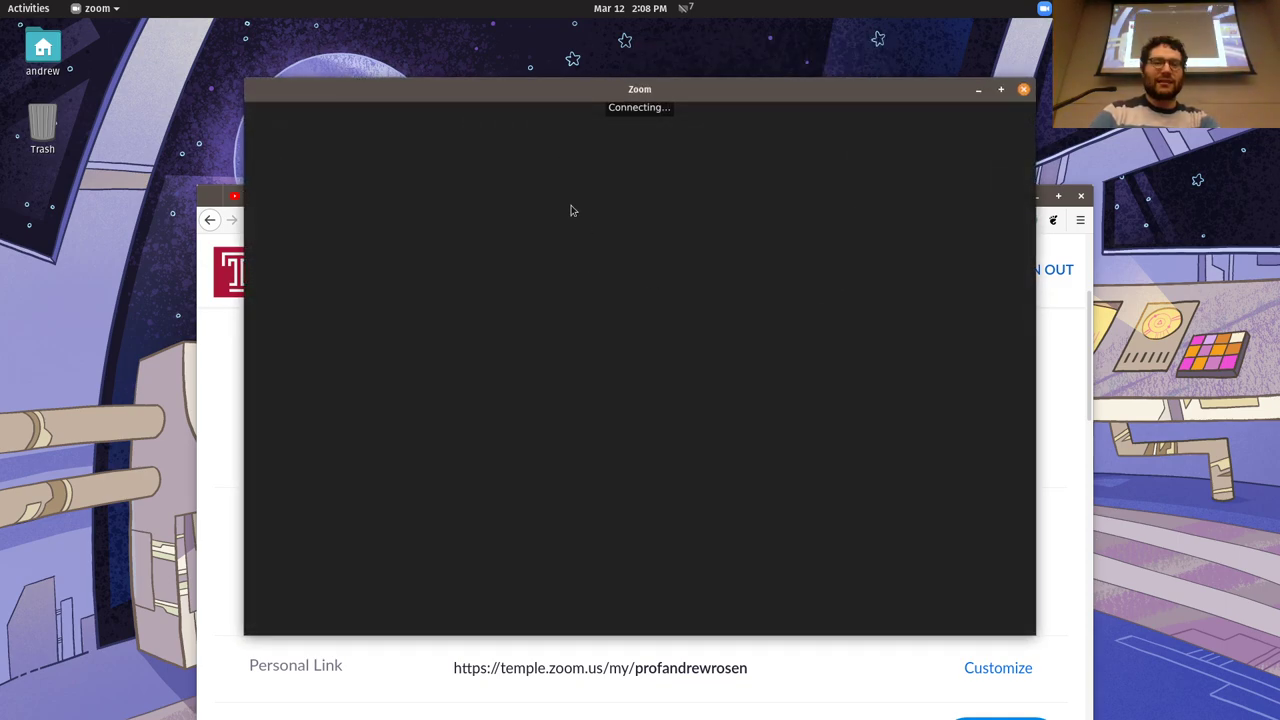
{"action": "left_click_drag", "start_coordinate": [643, 96], "coordinate": [590, 68]}
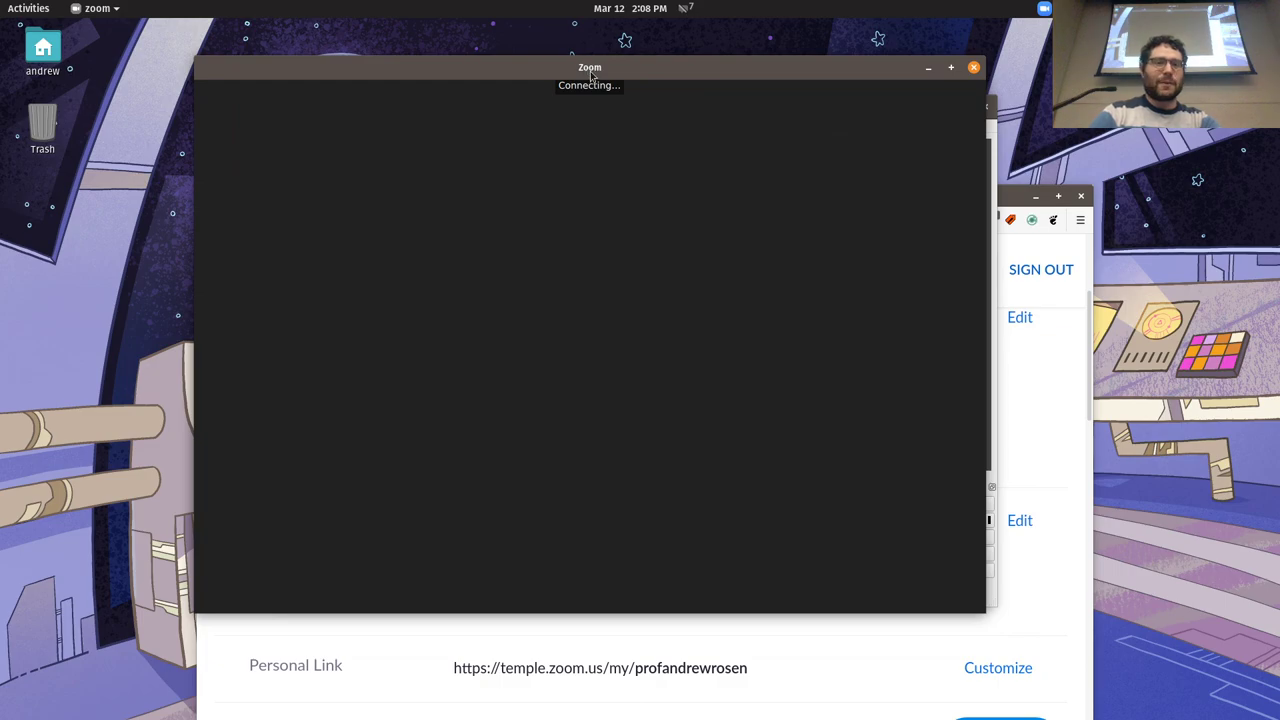
{"action": "left_click_drag", "start_coordinate": [637, 79], "coordinate": [738, 115]}
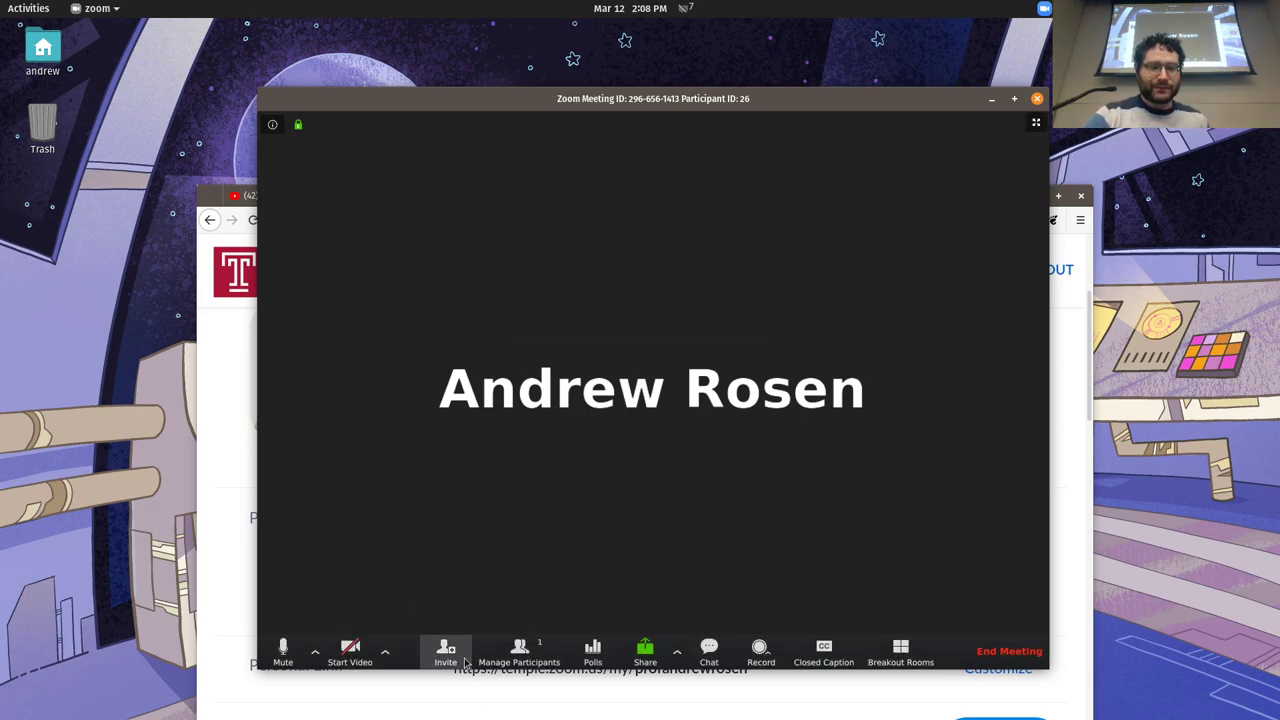
Step: Open the meeting's participants list beside the displayed name and show its host options and additional reactions
{"action": "left_click", "coordinate": [519, 652]}
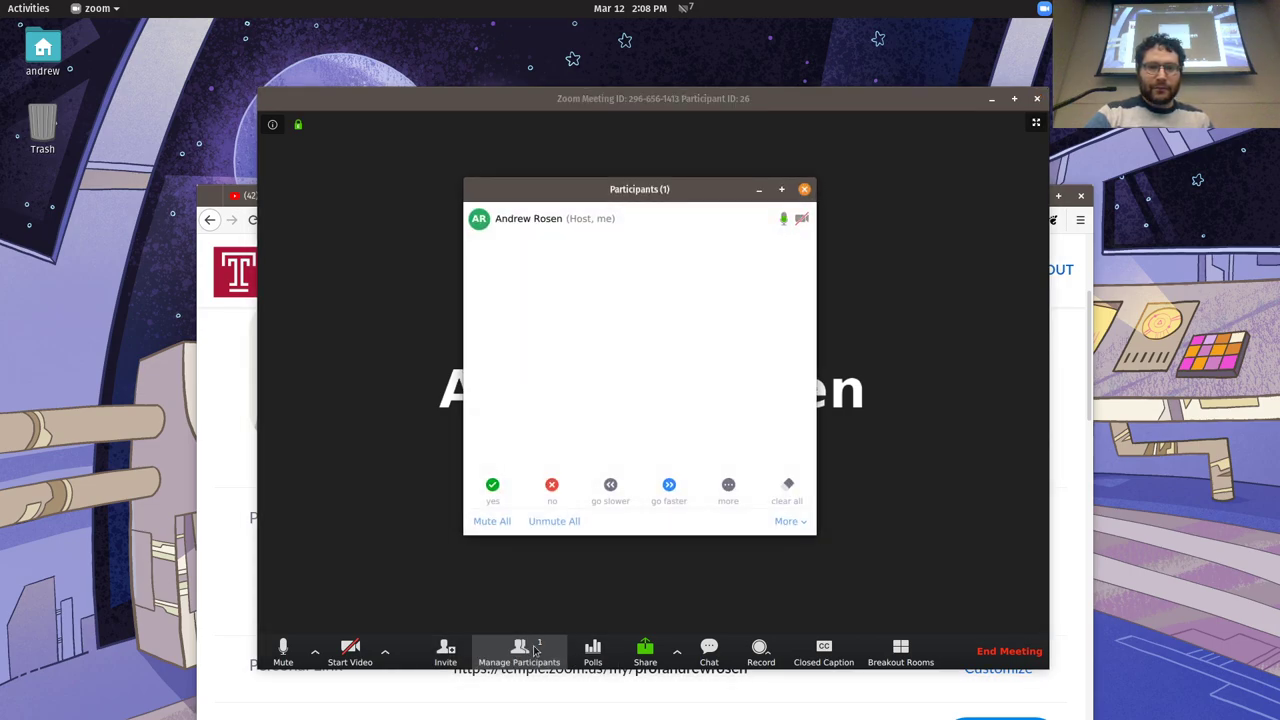
{"action": "left_click_drag", "start_coordinate": [607, 190], "coordinate": [716, 161]}
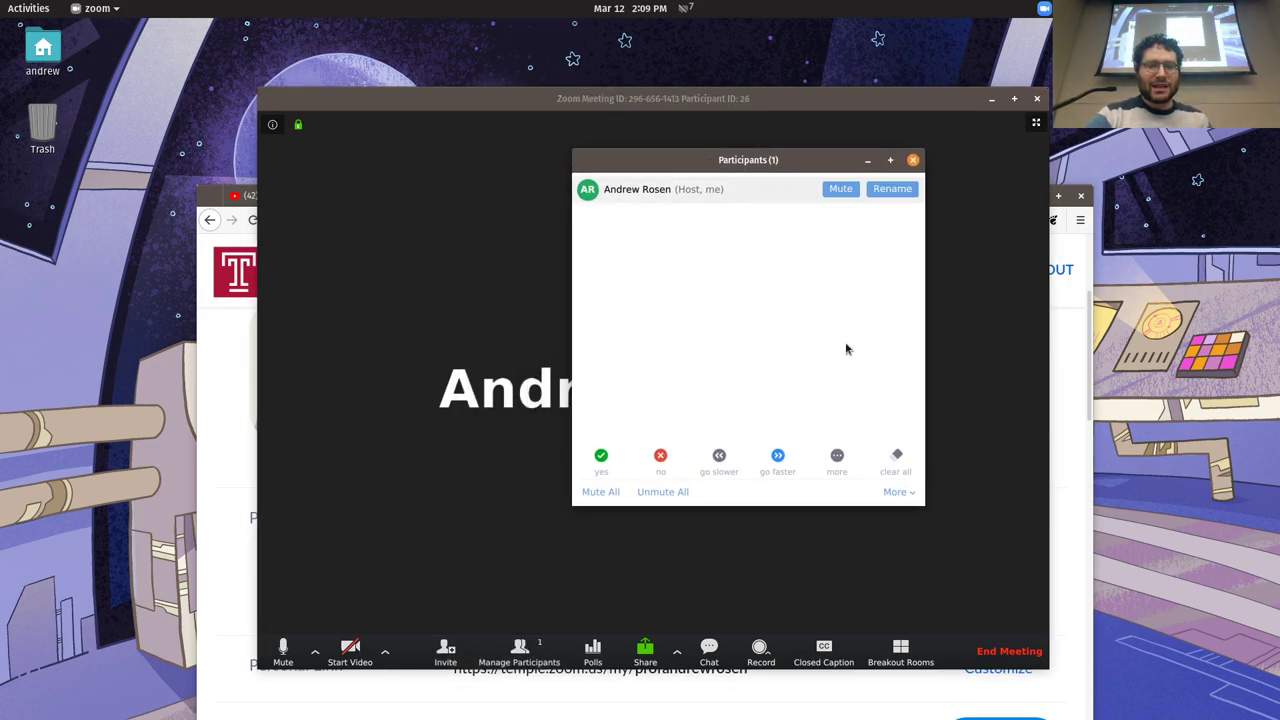
{"action": "left_click", "coordinate": [898, 492]}
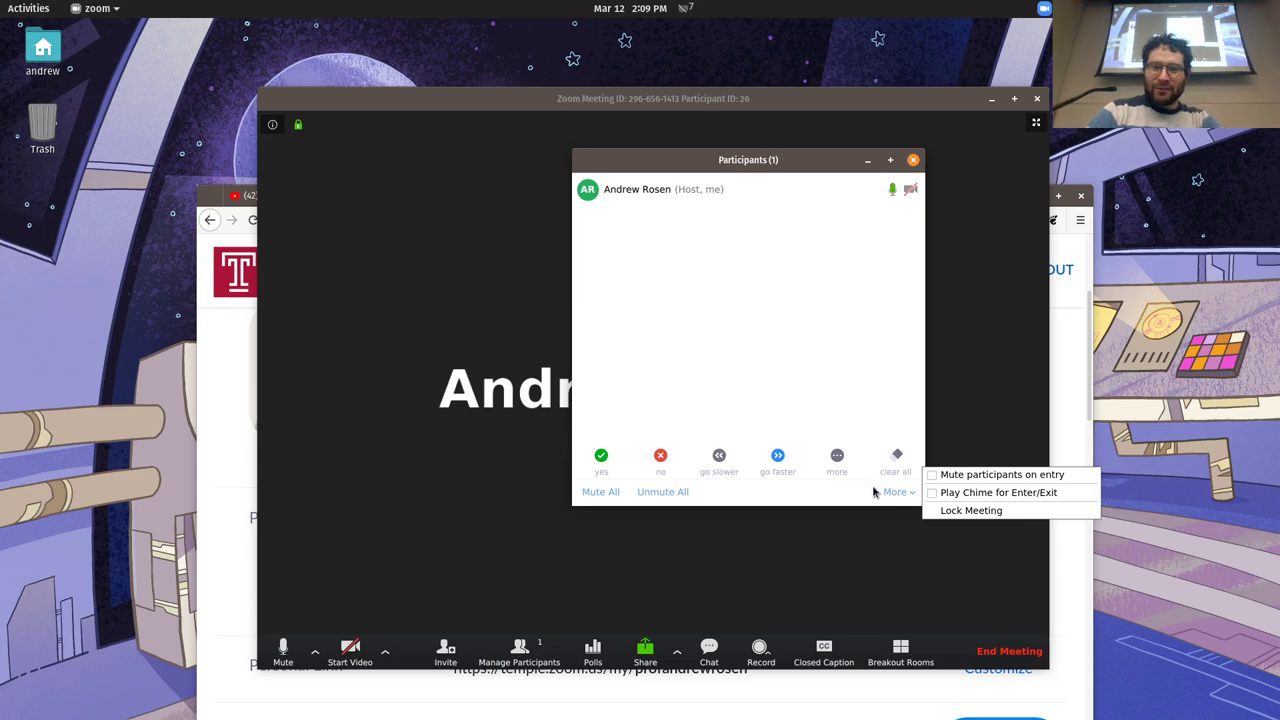
{"action": "left_click", "coordinate": [837, 457]}
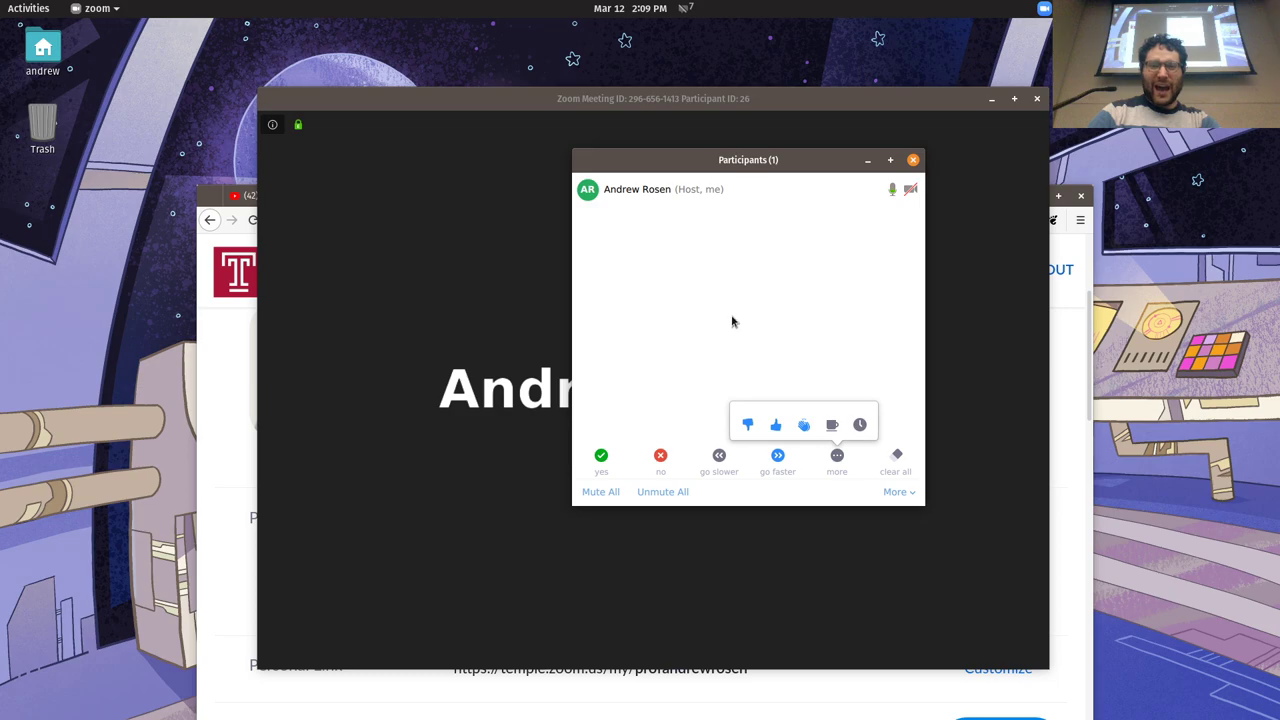
Step: Give the "go faster" feedback in the participants list and close the list
{"action": "left_click", "coordinate": [778, 457]}
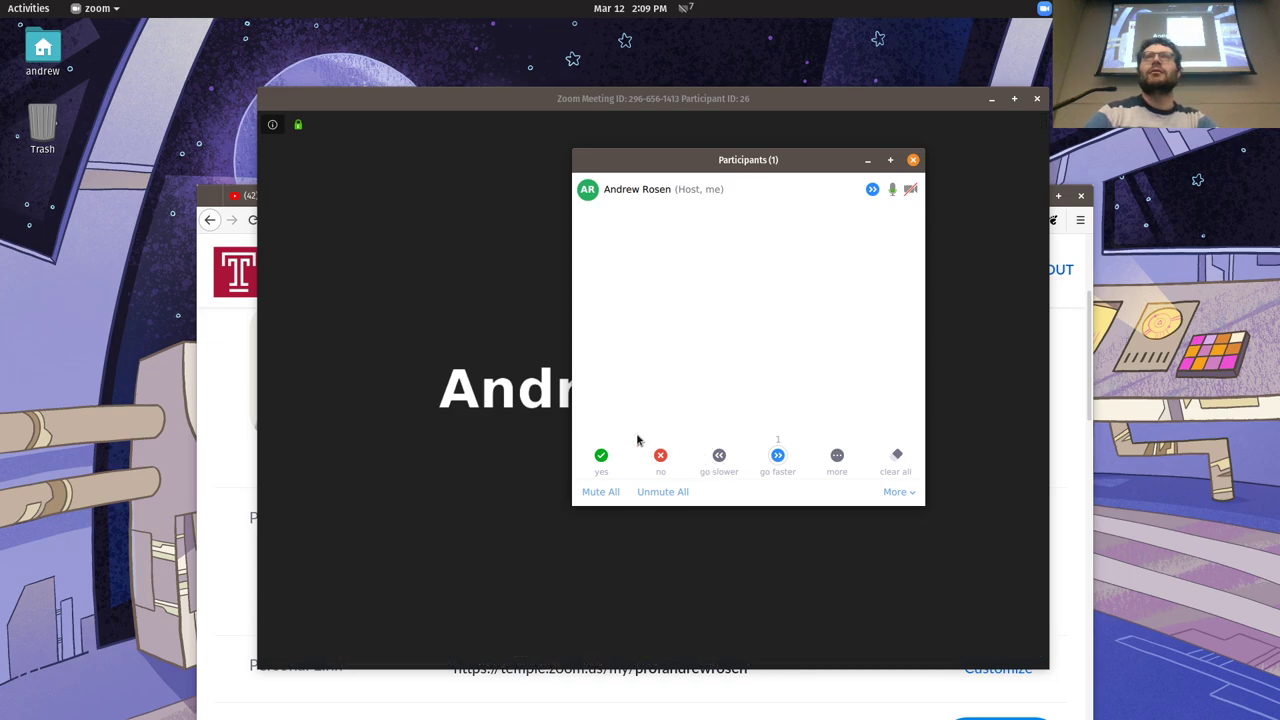
{"action": "key", "text": "alt+u"}
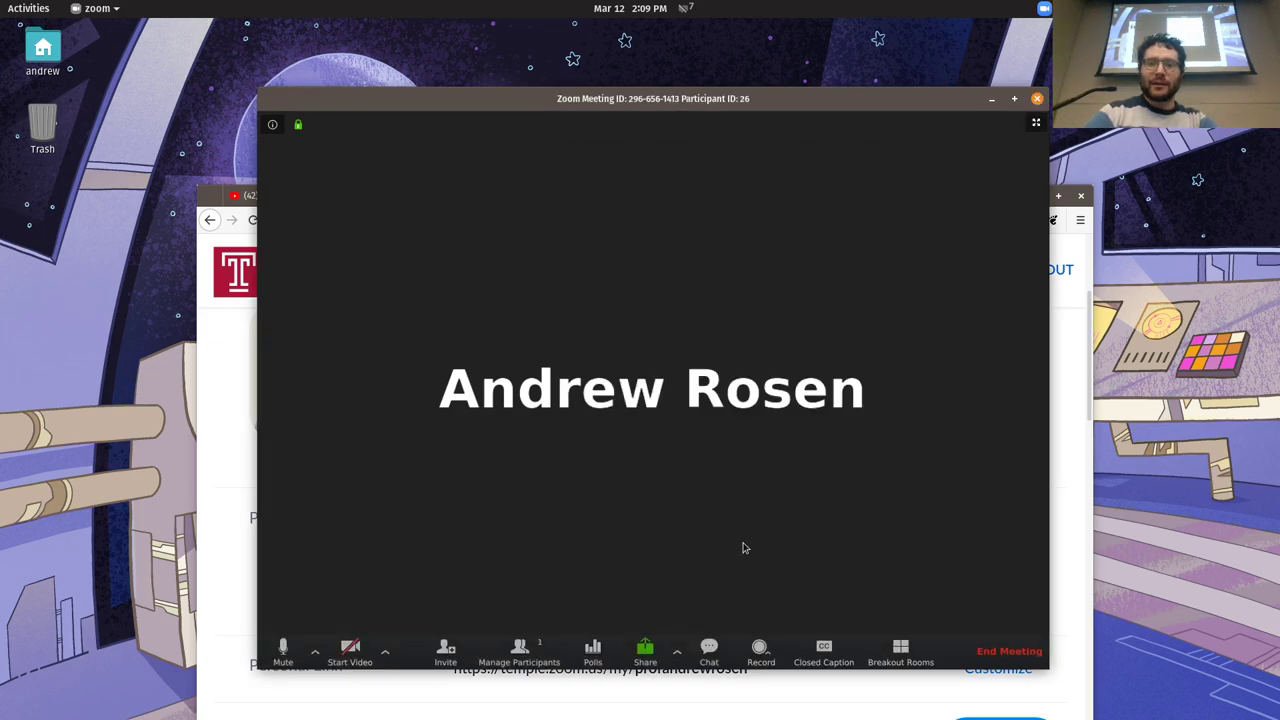
Step: Show how to add a question to the meeting's Poll 1 through the web poll form, and close the poll windows
{"action": "left_click", "coordinate": [593, 648]}
{"action": "left_click", "coordinate": [670, 395]}
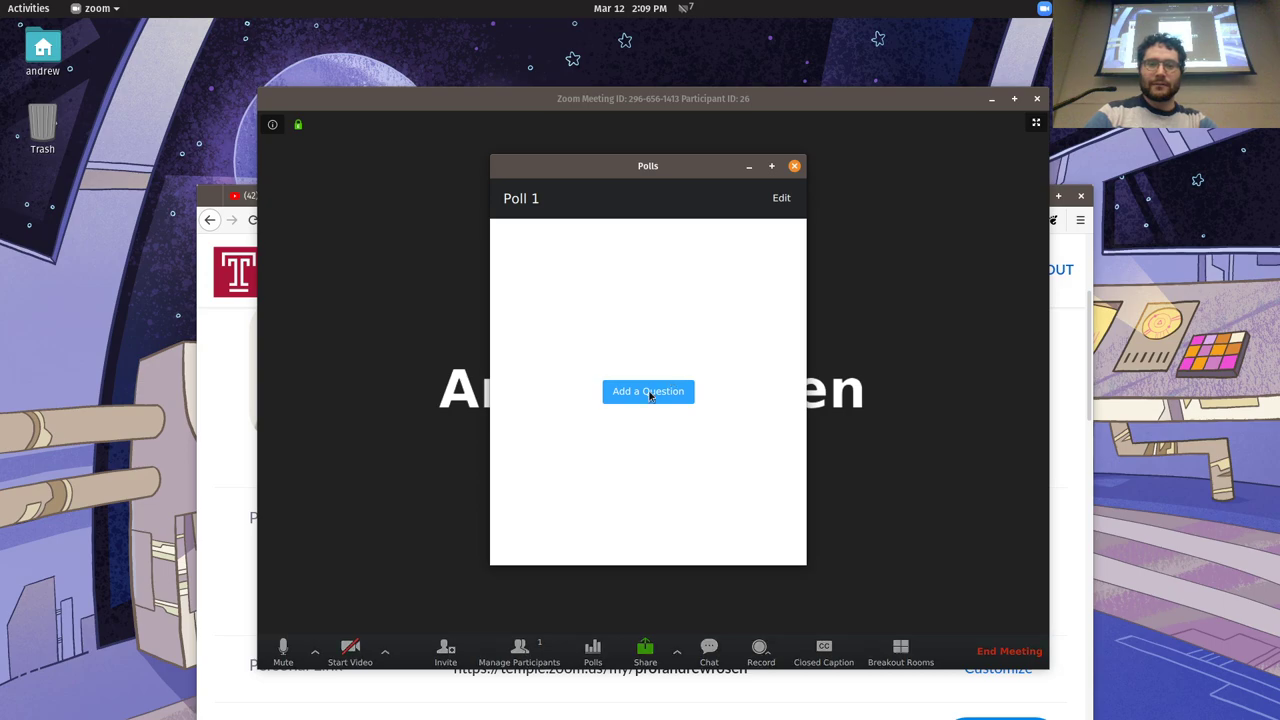
{"action": "left_click", "coordinate": [649, 395]}
{"action": "left_click", "coordinate": [640, 140]}
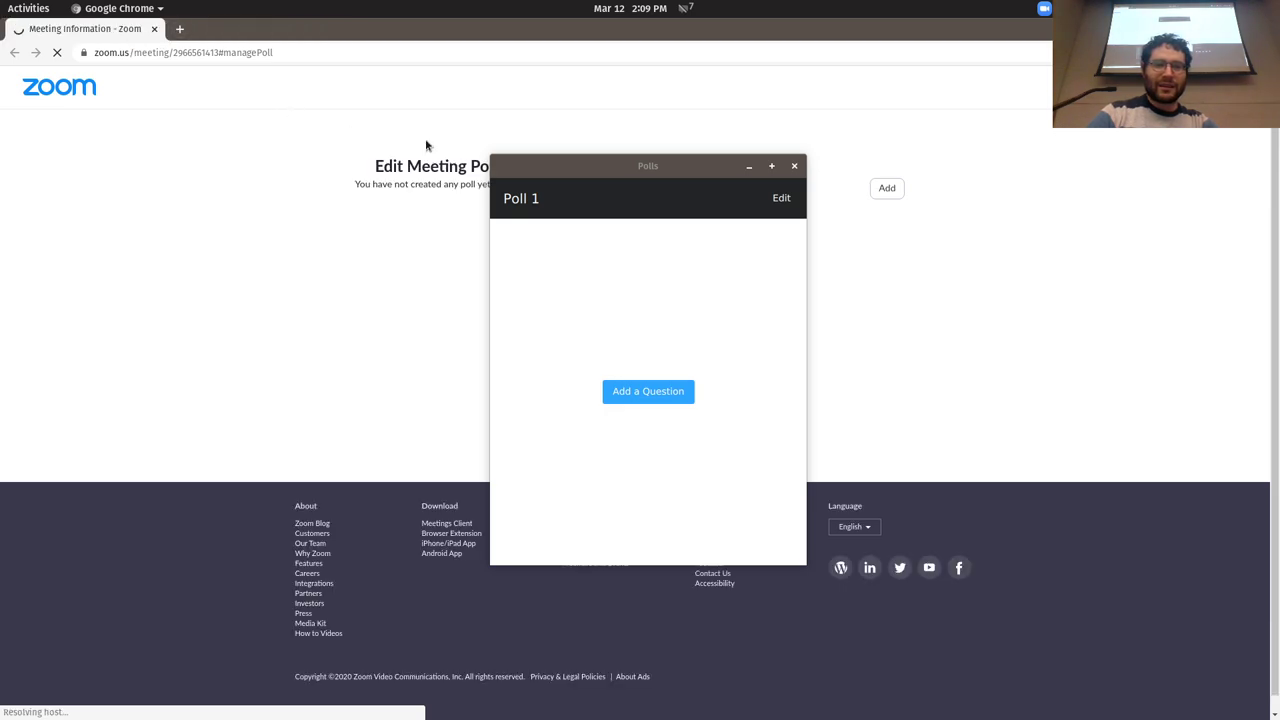
{"action": "left_click_drag", "start_coordinate": [426, 146], "coordinate": [395, 186]}
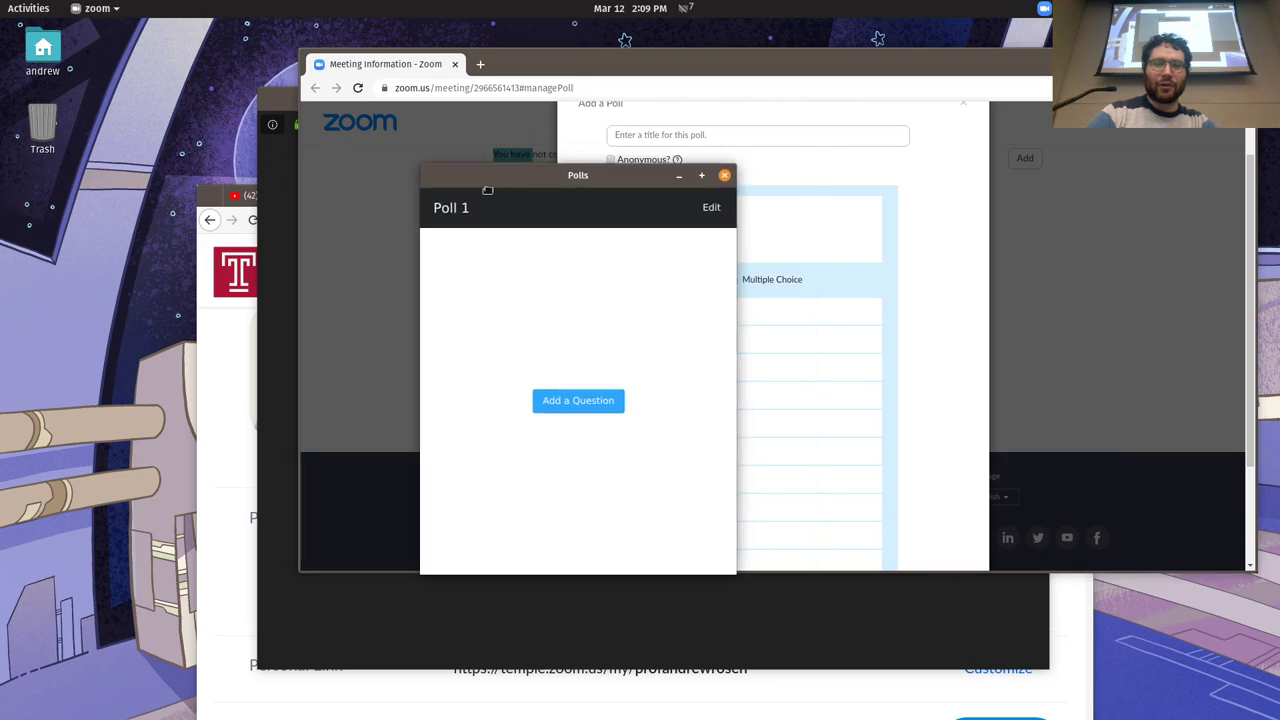
{"action": "left_click_drag", "start_coordinate": [487, 190], "coordinate": [279, 245]}
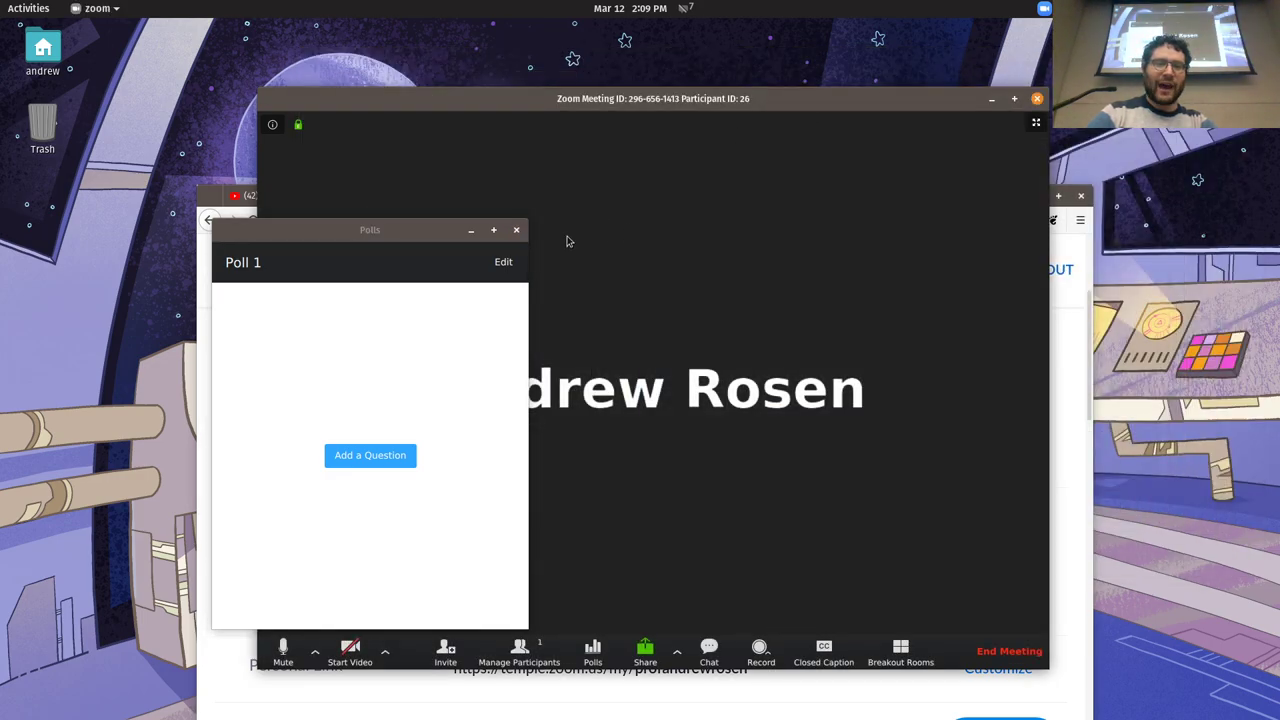
{"action": "left_click", "coordinate": [517, 229]}
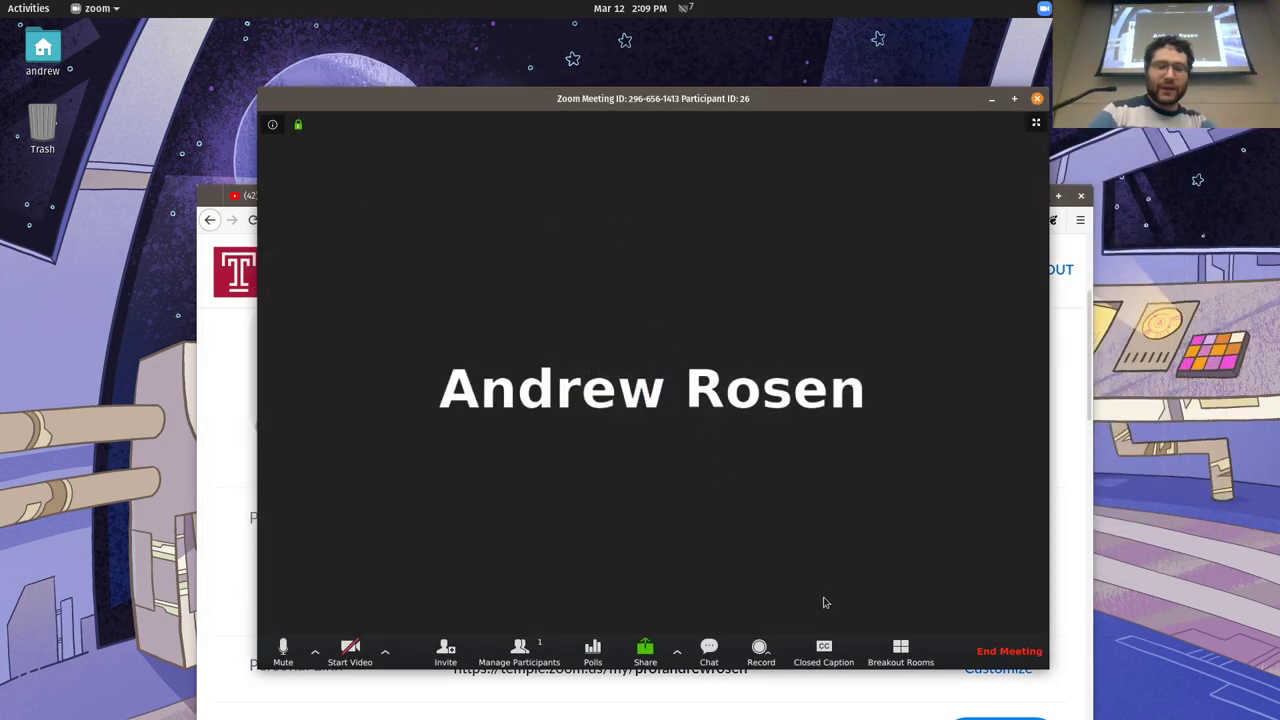
Step: Open the meeting's group chat, show its additional options beside the Everyone recipient, and close the chat
{"action": "left_click", "coordinate": [709, 650]}
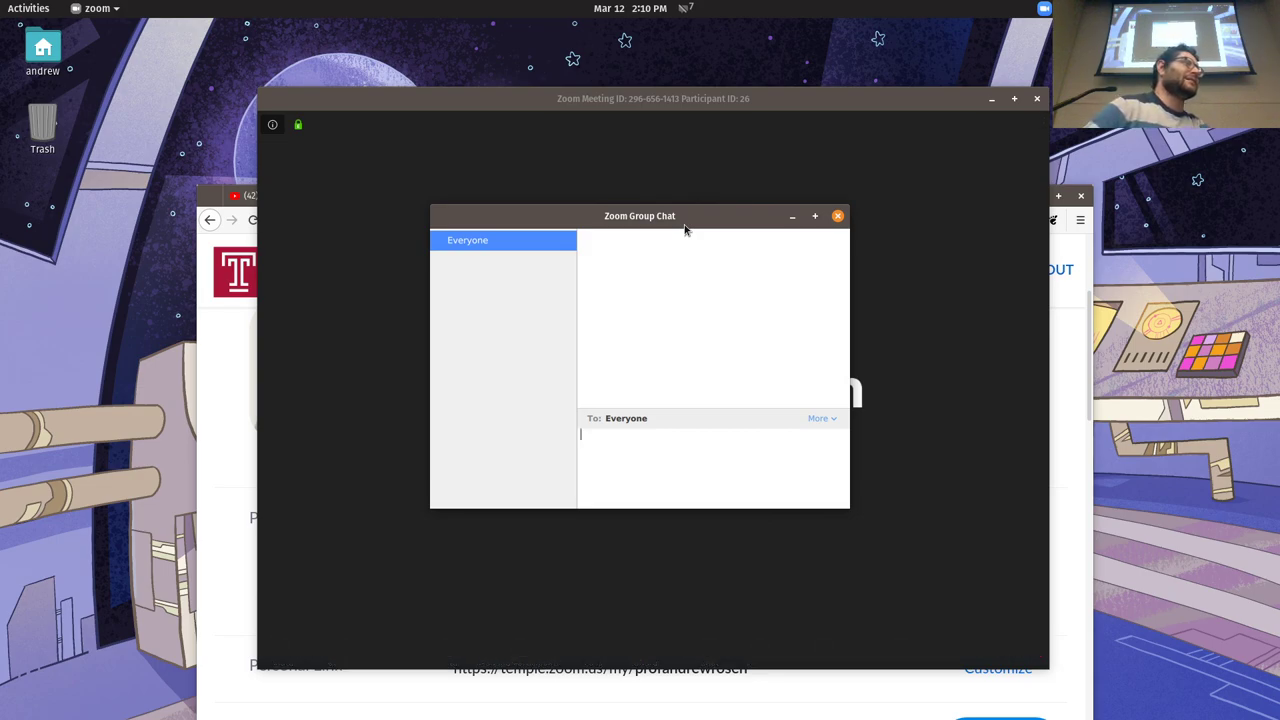
{"action": "left_click", "coordinate": [820, 420]}
{"action": "left_click", "coordinate": [820, 420]}
{"action": "left_click", "coordinate": [838, 216]}
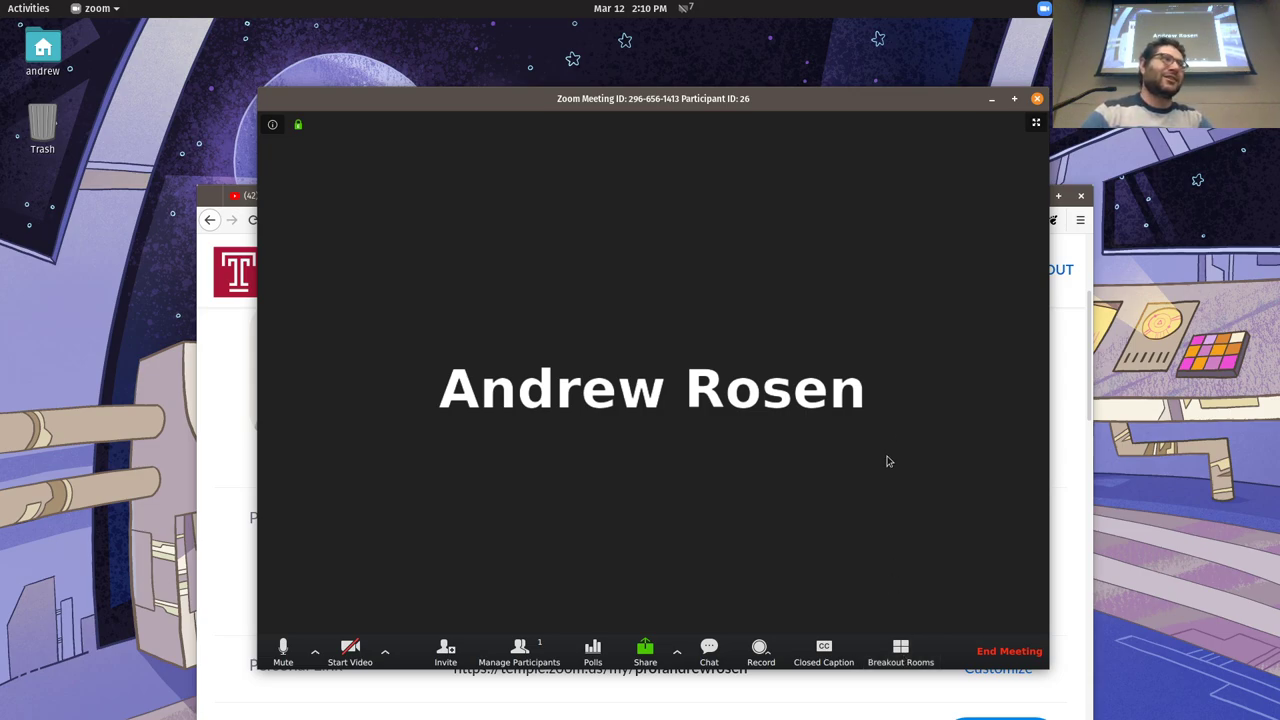
Step: Maximize the meeting window and create 25 breakout rooms with automatic participant assignment
{"action": "double_click", "coordinate": [778, 104]}
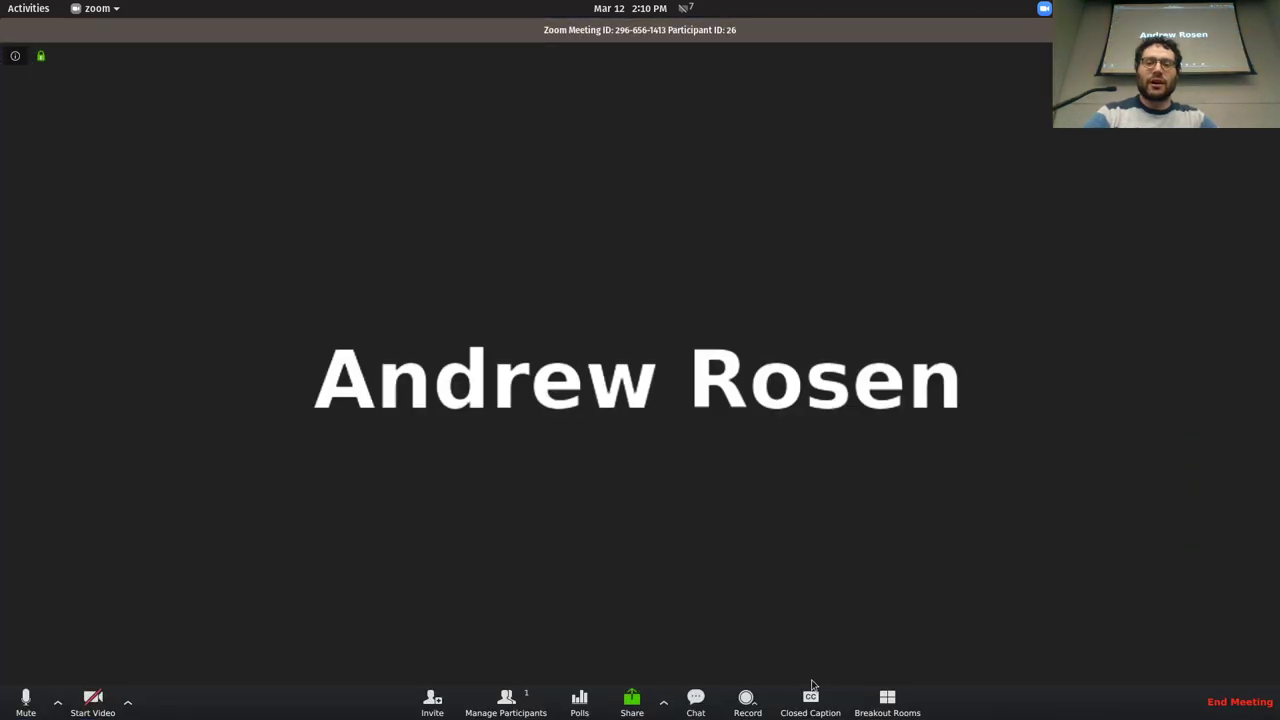
{"action": "left_click", "coordinate": [908, 710]}
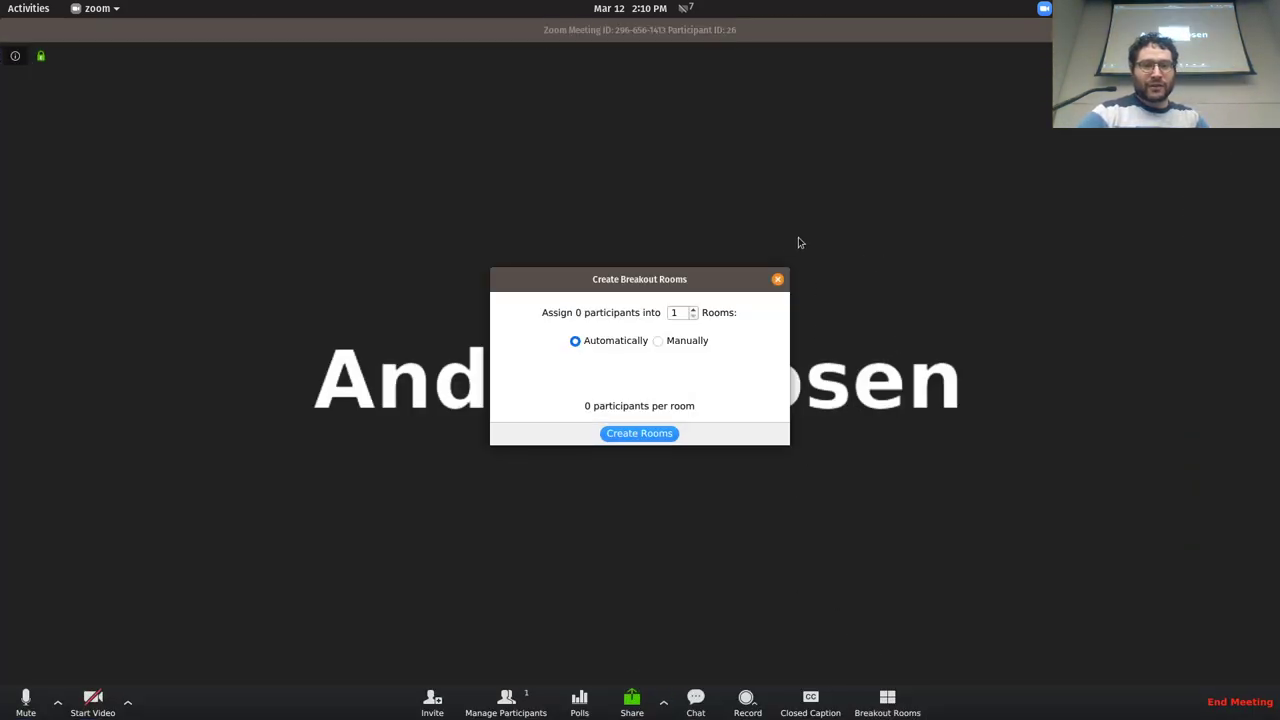
{"action": "left_click", "coordinate": [694, 310]}
{"action": "left_click", "coordinate": [694, 310]}
{"action": "left_click", "coordinate": [694, 310]}
{"action": "left_click", "coordinate": [694, 310]}
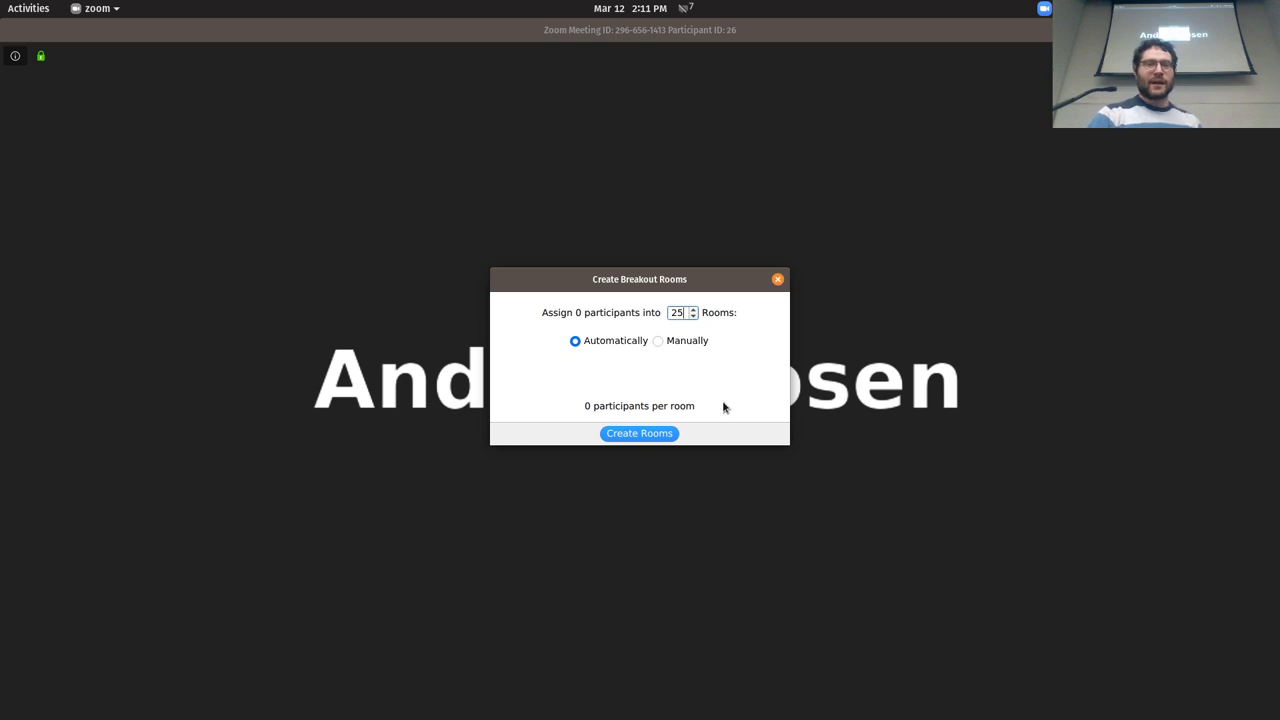
{"action": "left_click", "coordinate": [632, 436]}
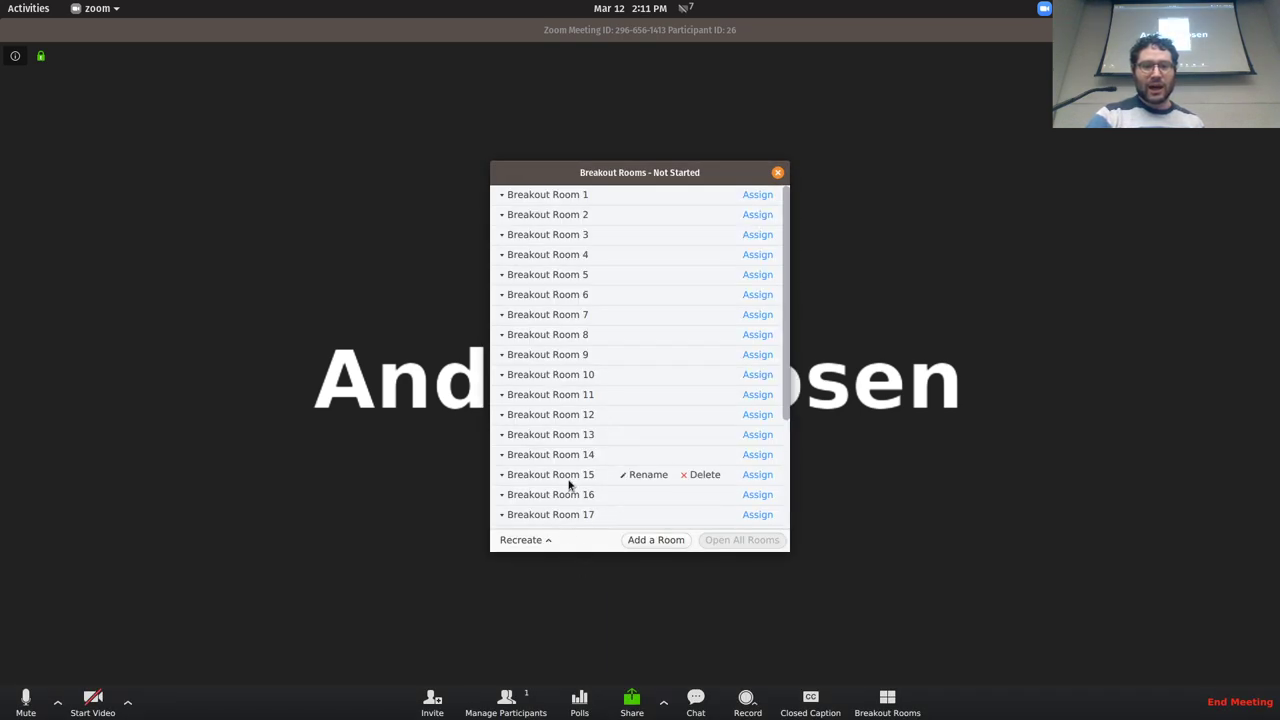
Step: Look through the list of breakout rooms, close it, and bring it up again briefly
{"action": "scroll", "coordinate": [590, 500], "scroll_direction": "down", "scroll_amount": 3}
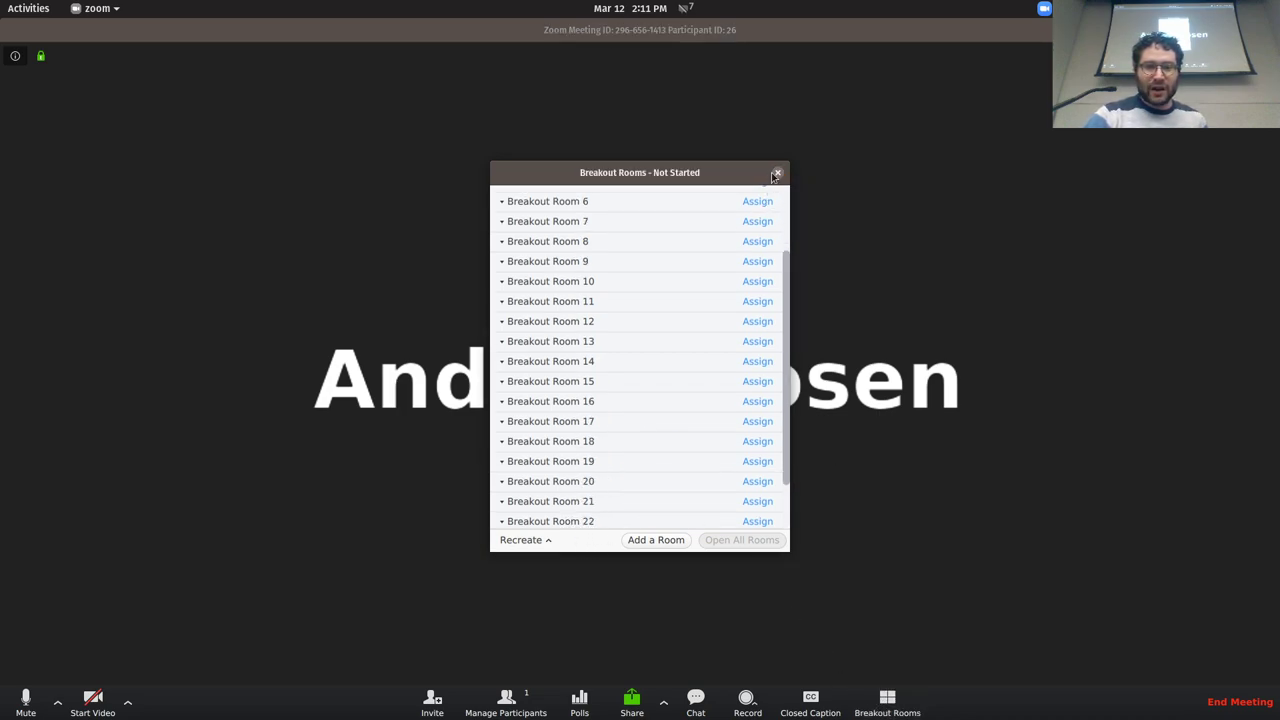
{"action": "scroll", "coordinate": [690, 322], "scroll_direction": "up", "scroll_amount": 3}
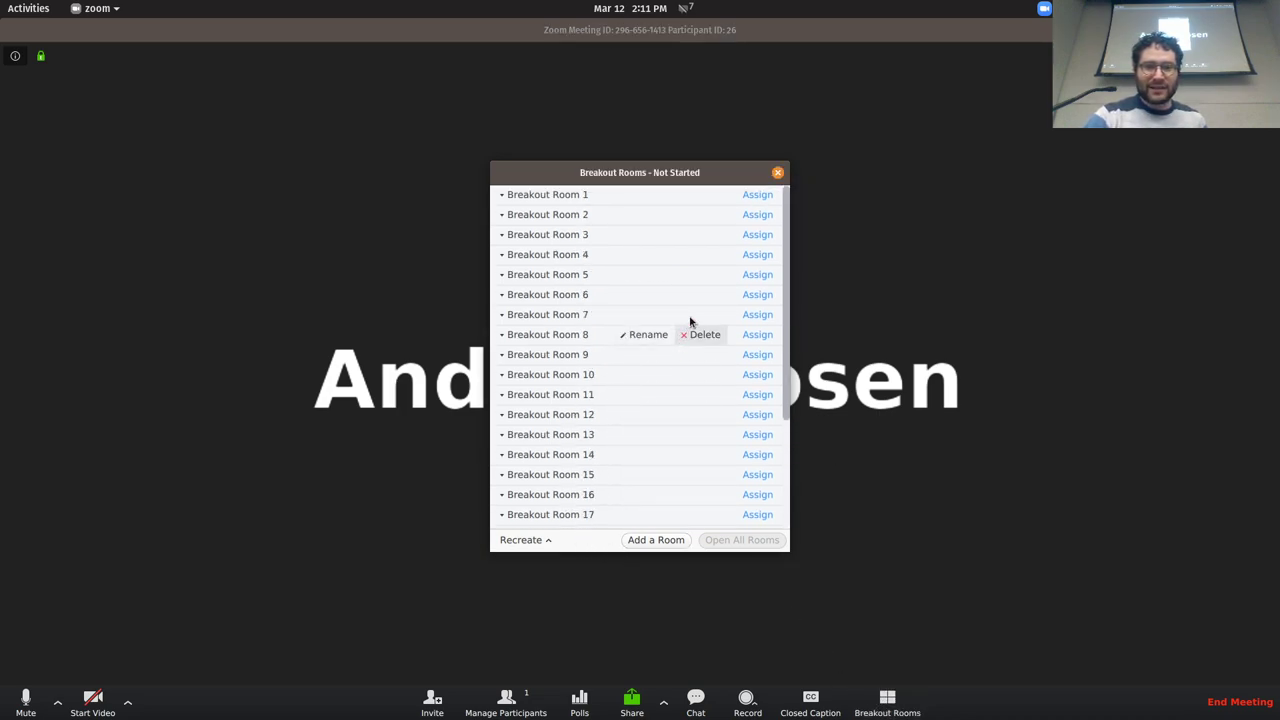
{"action": "left_click", "coordinate": [778, 172]}
{"action": "left_click", "coordinate": [887, 705]}
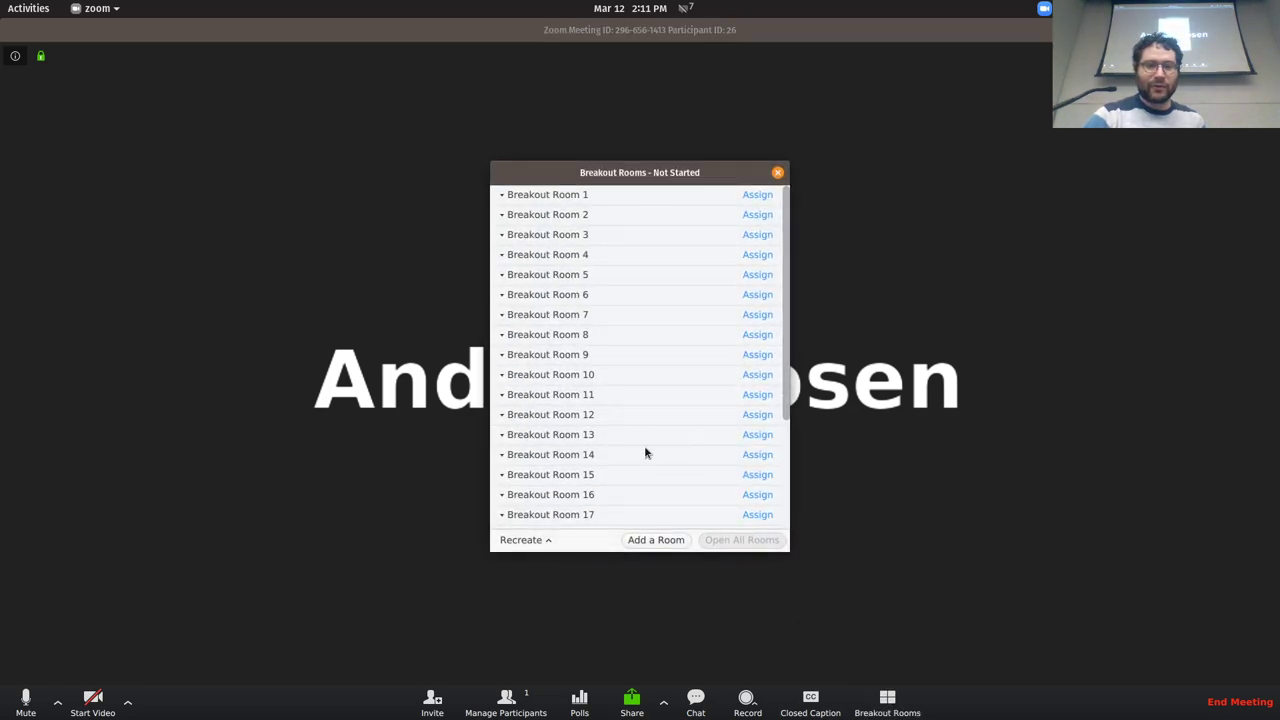
{"action": "left_click", "coordinate": [778, 172]}
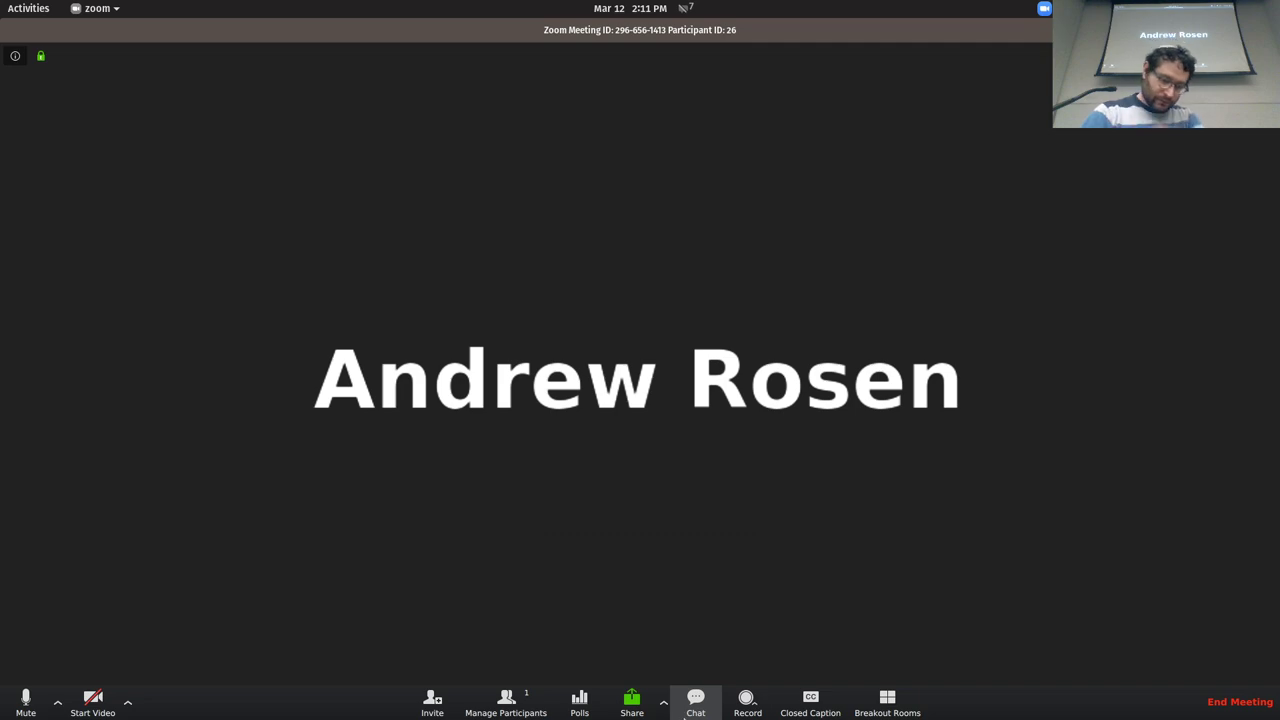
Step: Show the options for recreating the 25 breakout rooms with manual assignment, and leave without recreating them
{"action": "left_click", "coordinate": [887, 705]}
{"action": "left_click", "coordinate": [523, 540]}
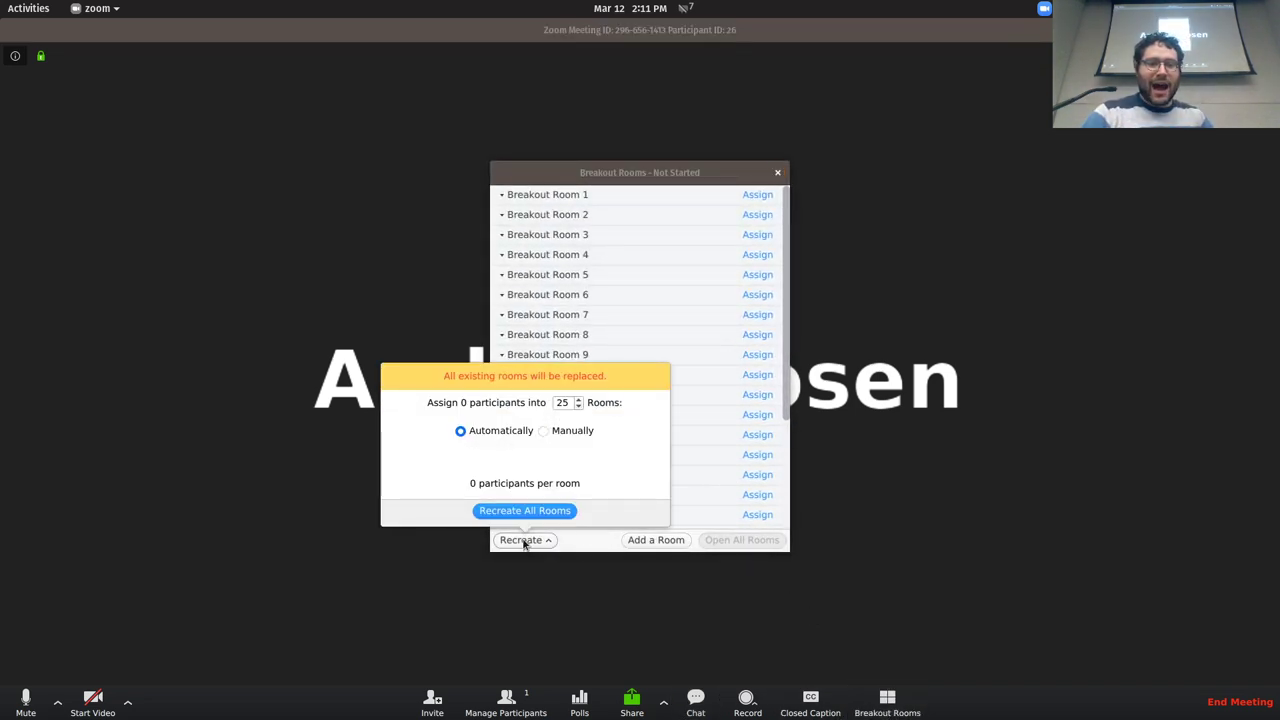
{"action": "left_click", "coordinate": [545, 436]}
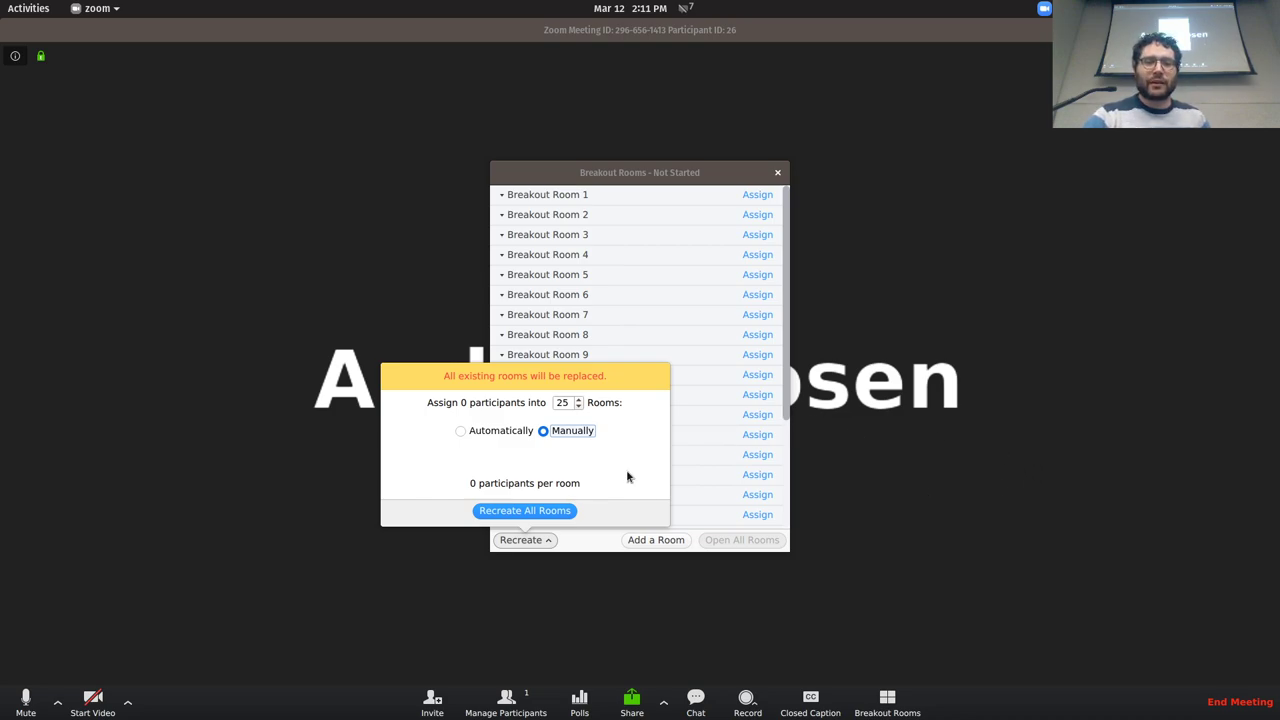
{"action": "left_click", "coordinate": [896, 561]}
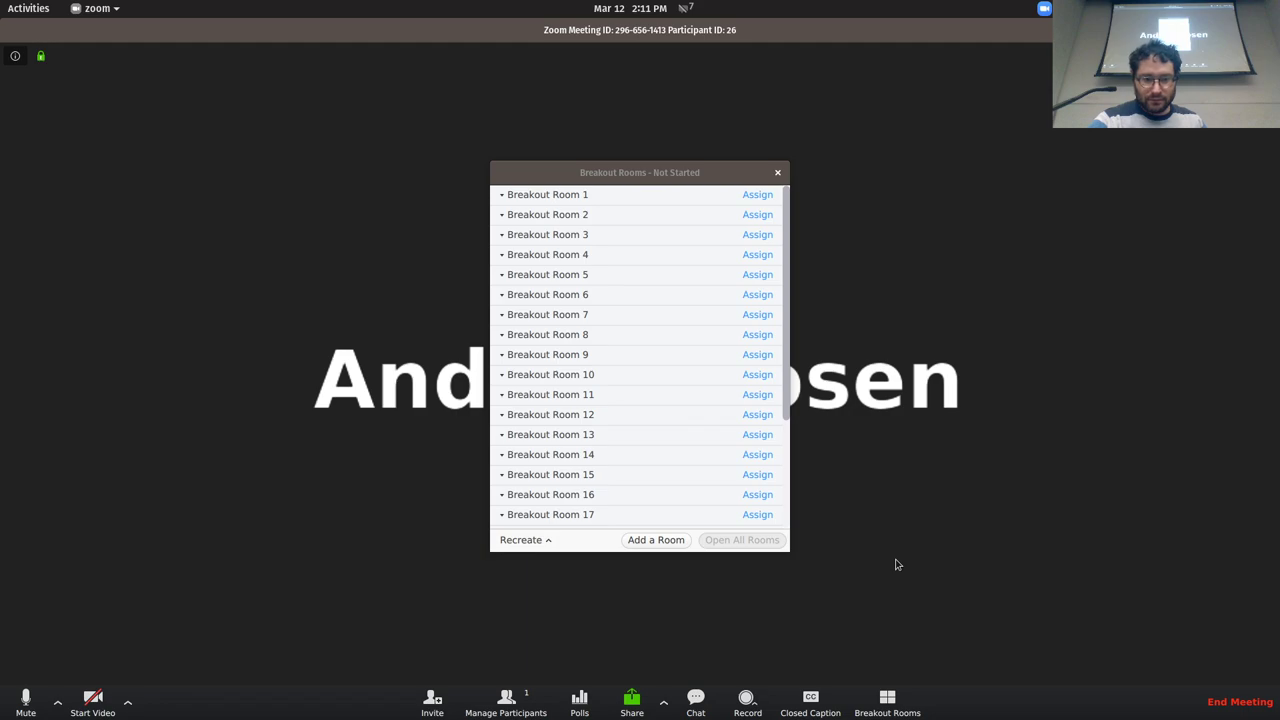
{"action": "left_click", "coordinate": [777, 172]}
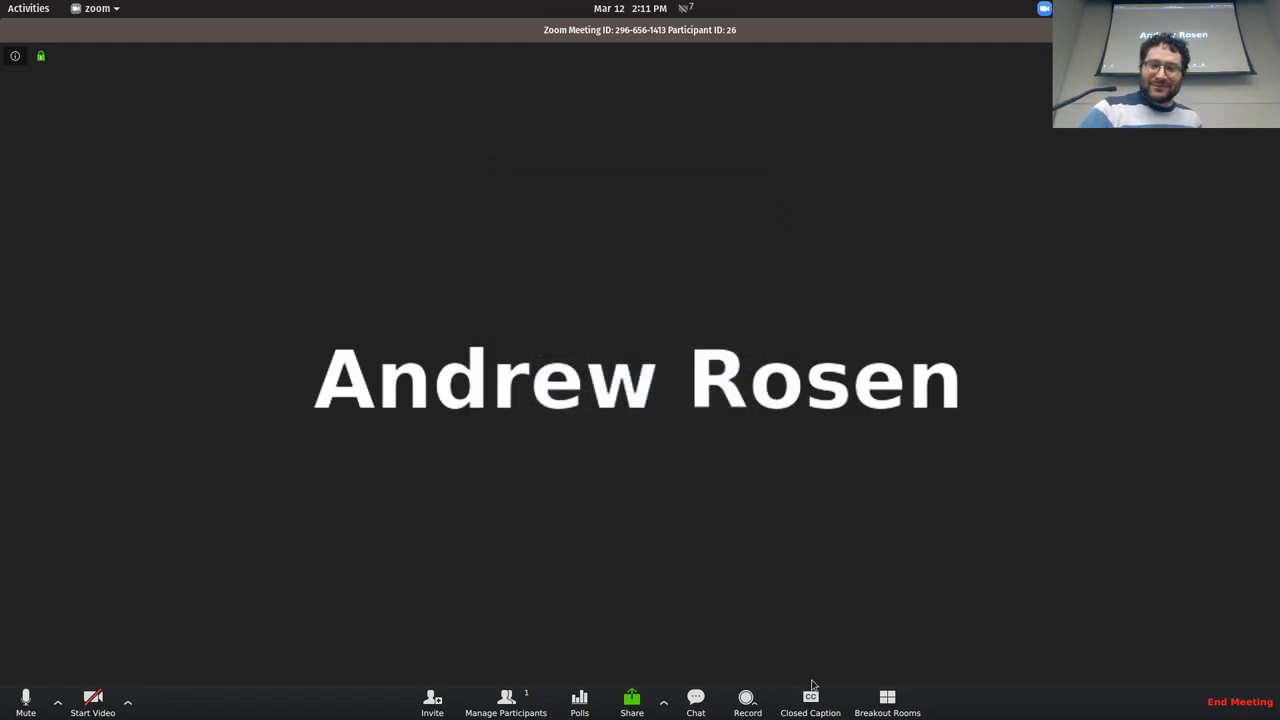
Step: Open and close the group chat, view the breakout rooms list with Breakout Room 1's options, and close the list
{"action": "left_click", "coordinate": [718, 697]}
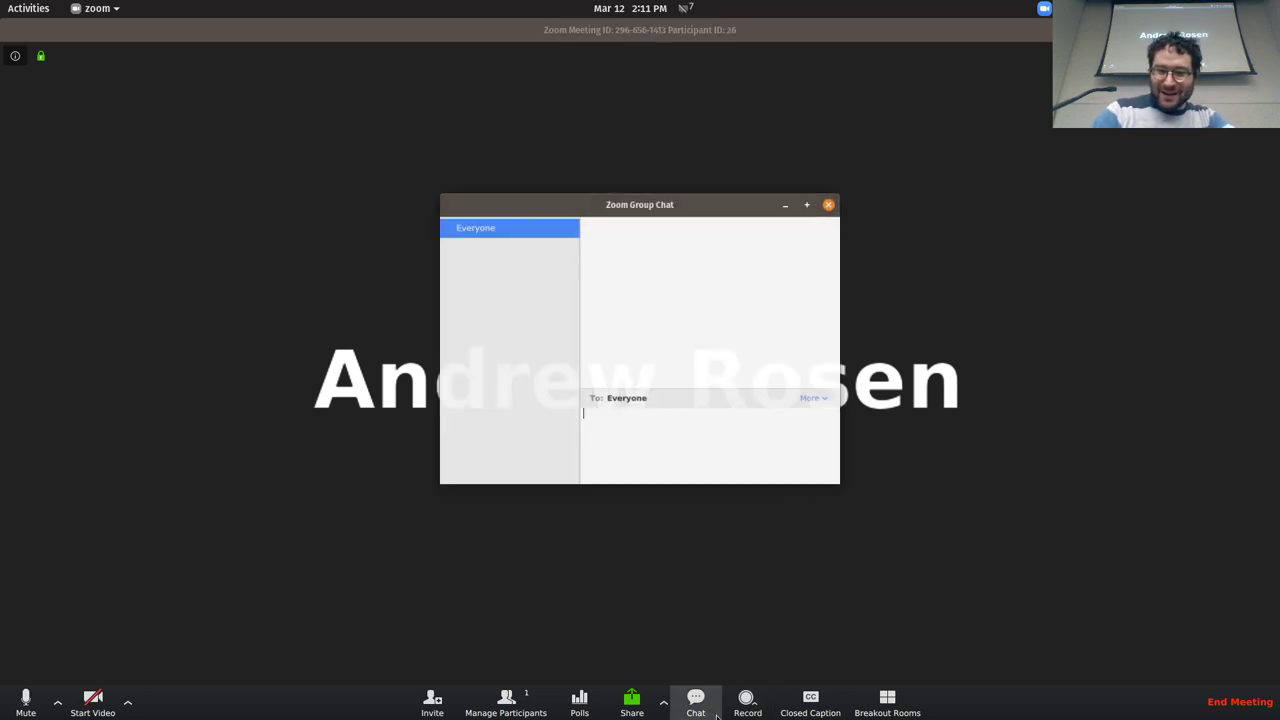
{"action": "left_click", "coordinate": [838, 191]}
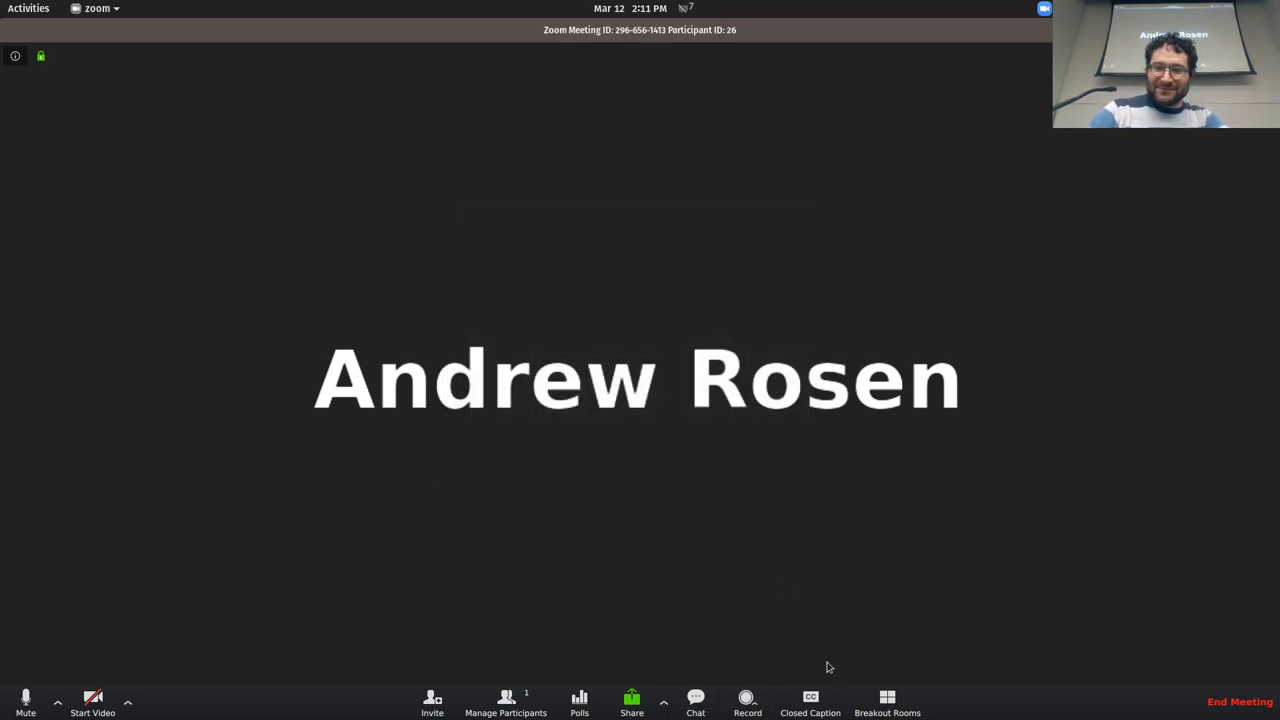
{"action": "left_click", "coordinate": [887, 697]}
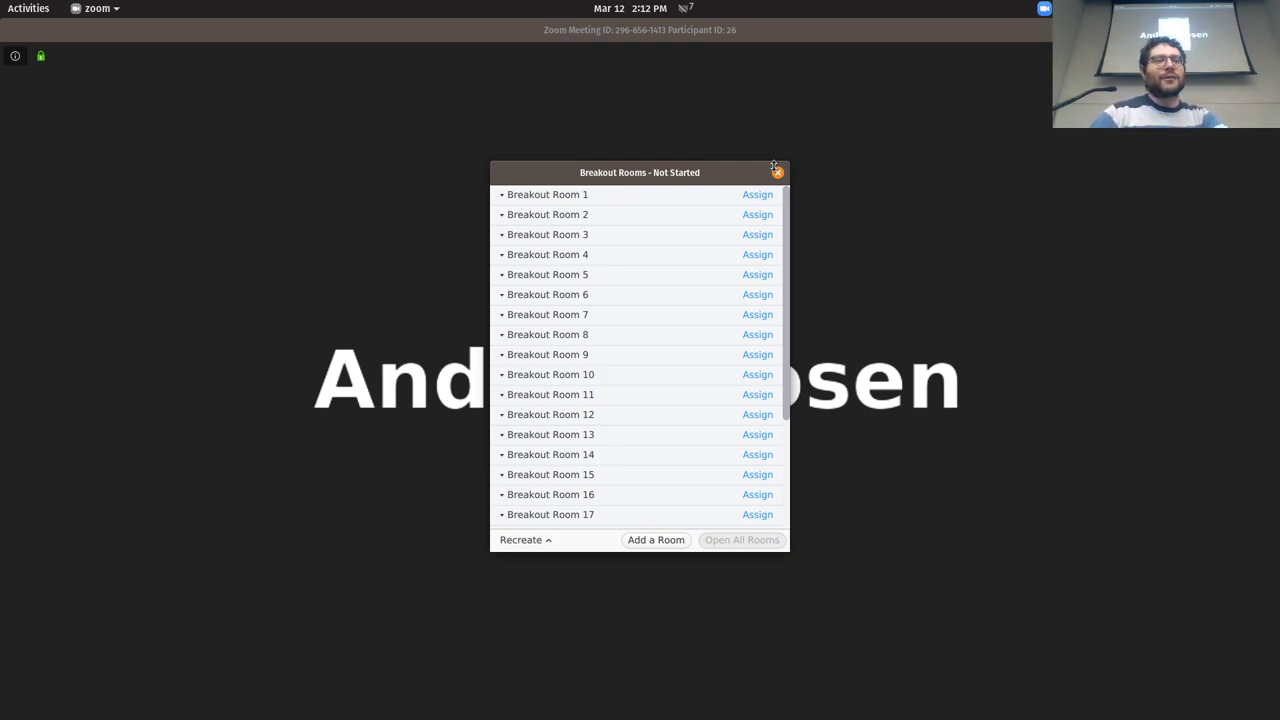
{"action": "mouse_move", "coordinate": [42, 60]}
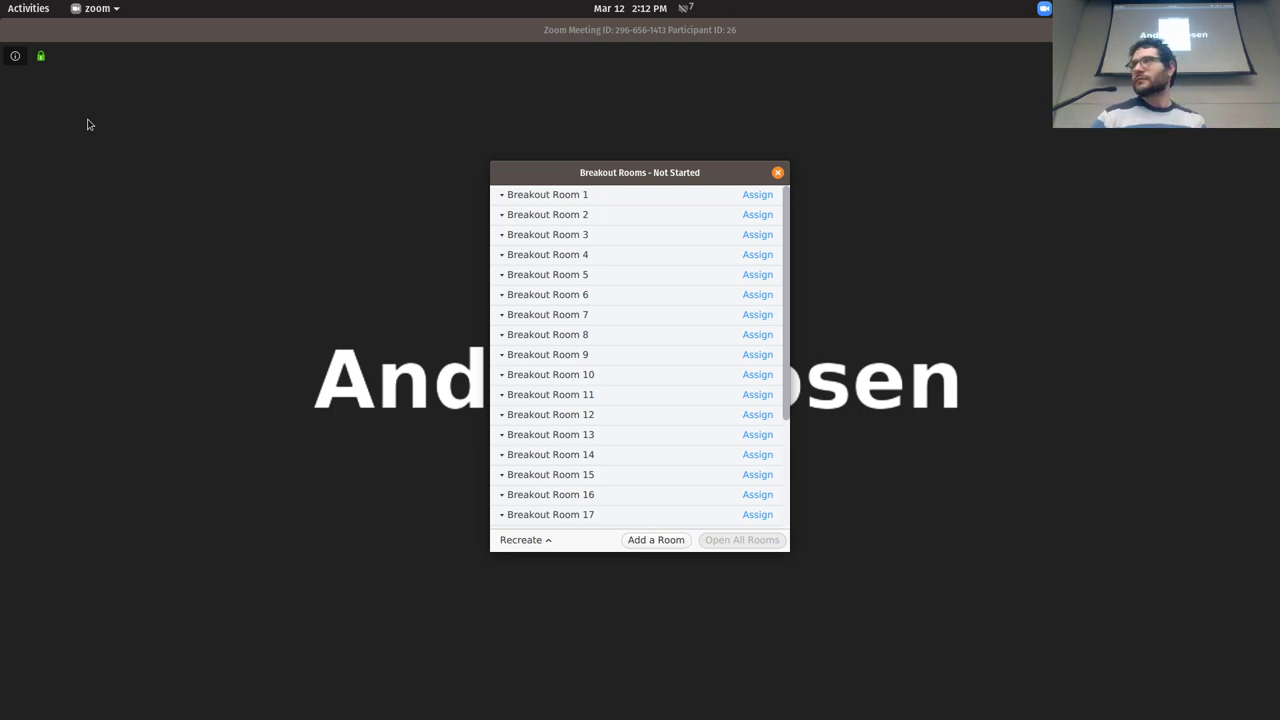
{"action": "mouse_move", "coordinate": [545, 200]}
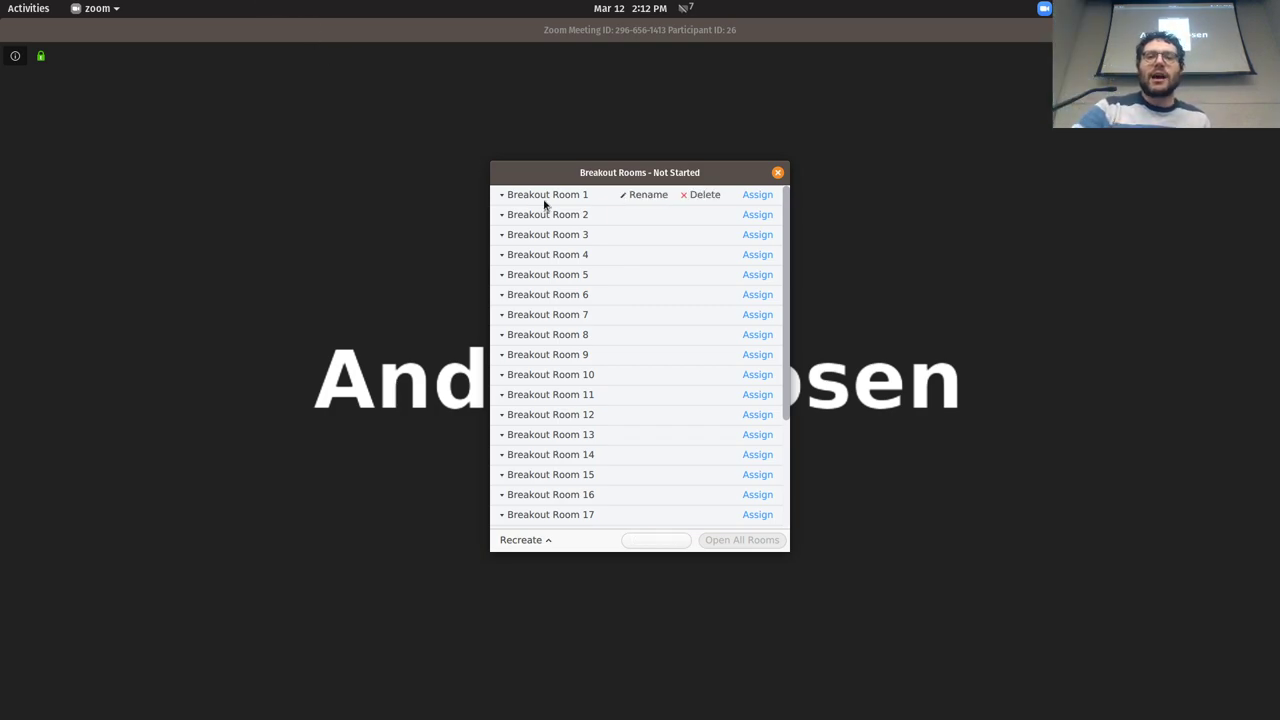
{"action": "left_click", "coordinate": [778, 173]}
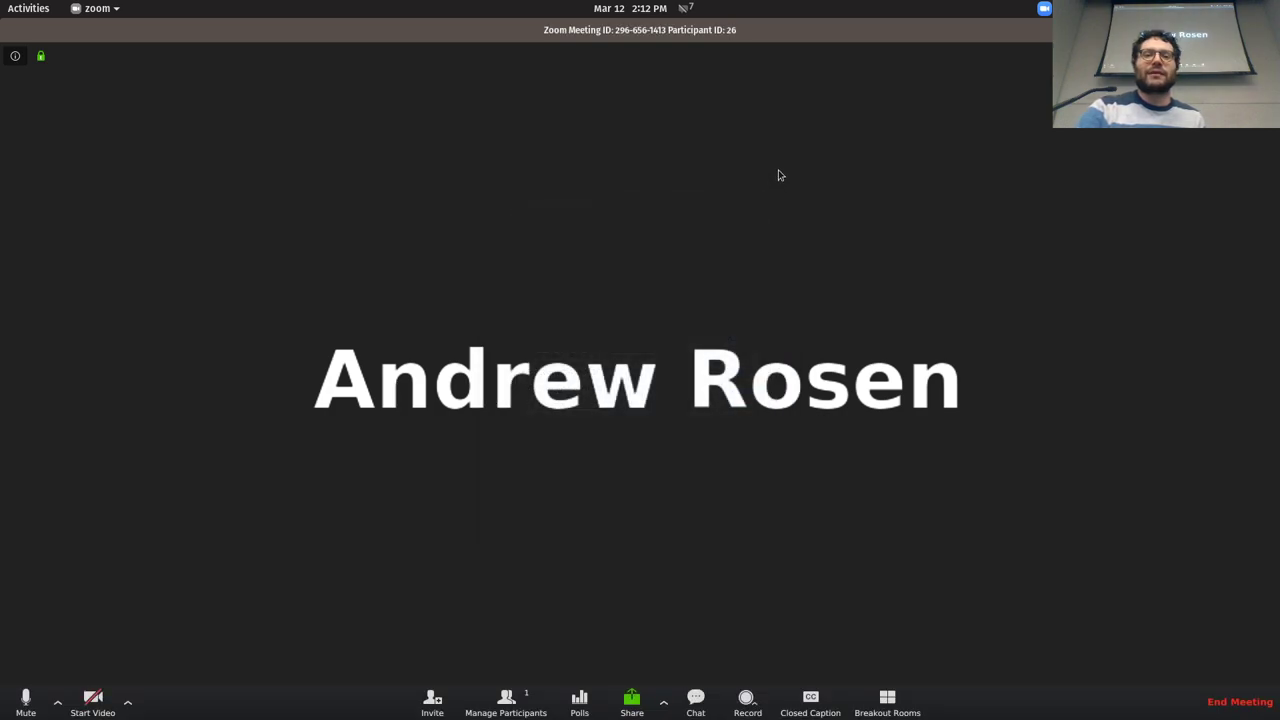